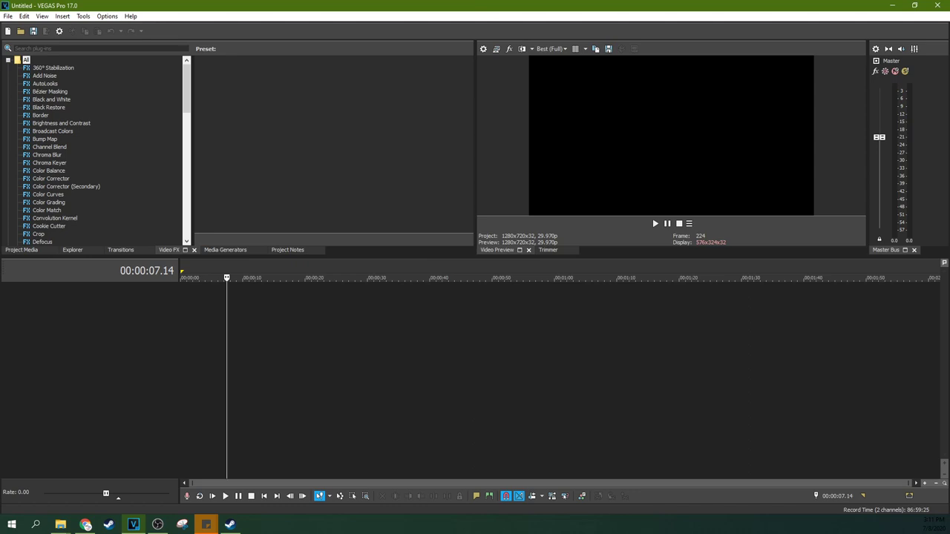
Switch to File Explorer to fetch the camera footage
key("super+e")
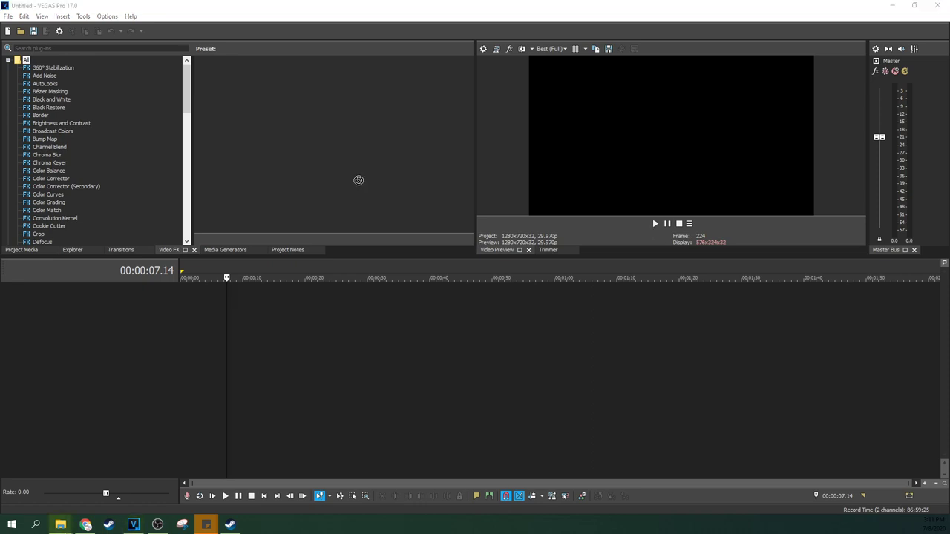
Import the C0340.MP4 and 20200708_135446 clips into Project Media
left_click(26, 250)
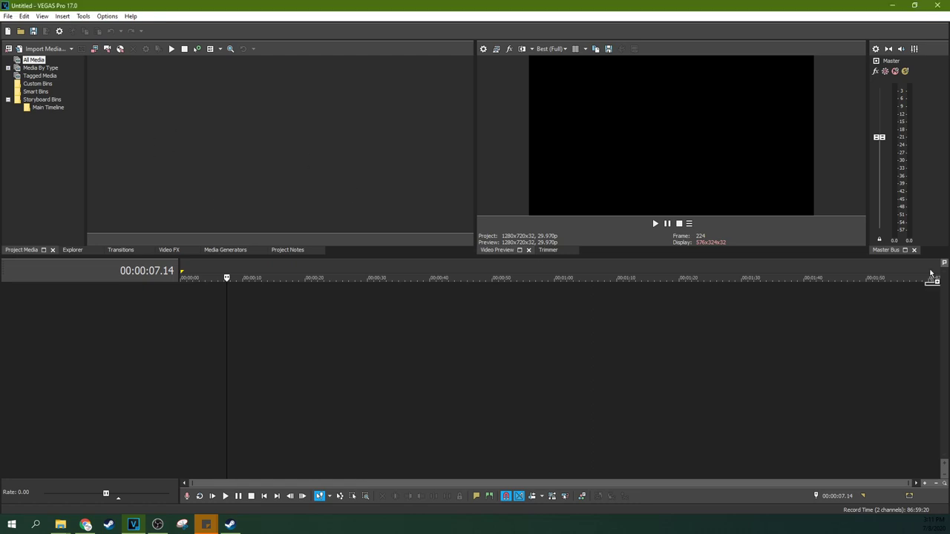
left_click_drag(304, 144, 304, 142)
left_click(195, 148)
left_click(140, 99)
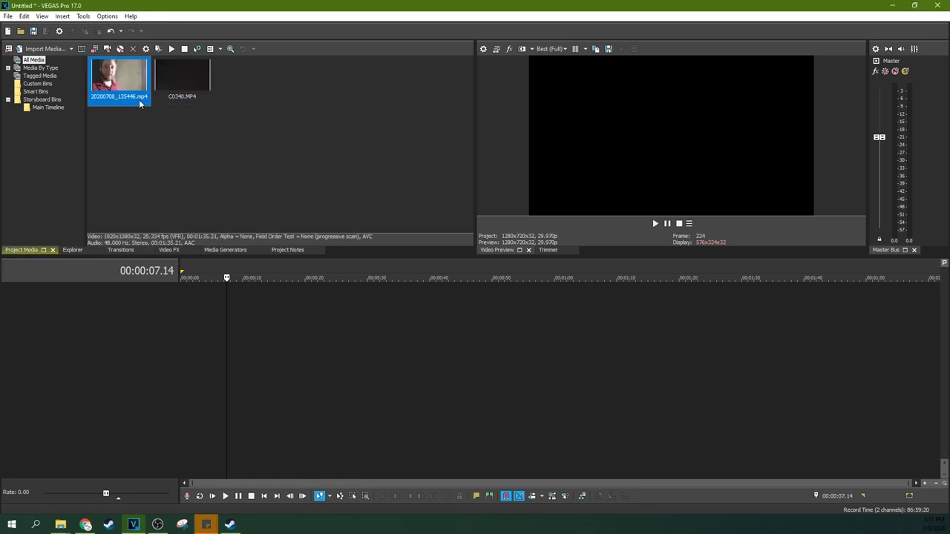
left_click(198, 101)
Place C0340 and 20200708_135446 on separate tracks, shifting 20200708_135446 slightly later
left_click_drag(185, 96, 189, 304)
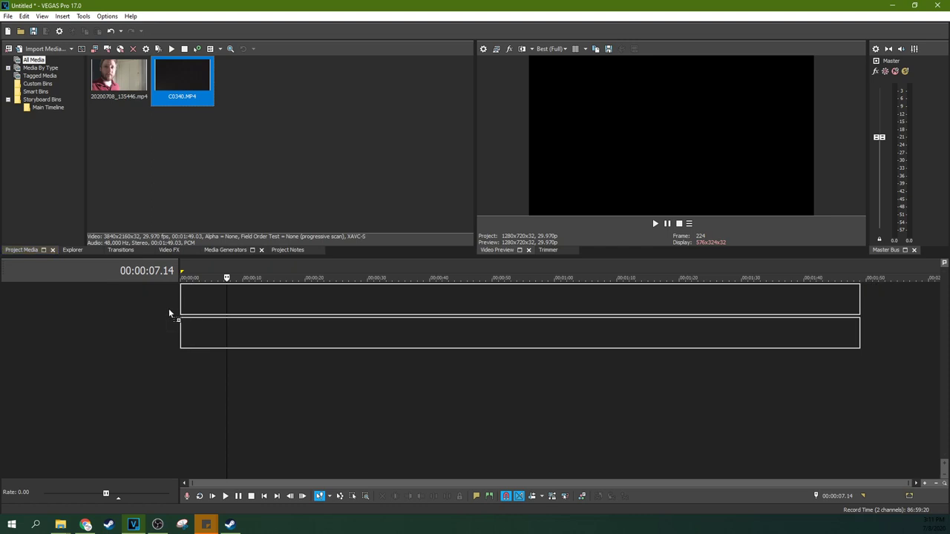
left_click_drag(119, 78, 197, 395)
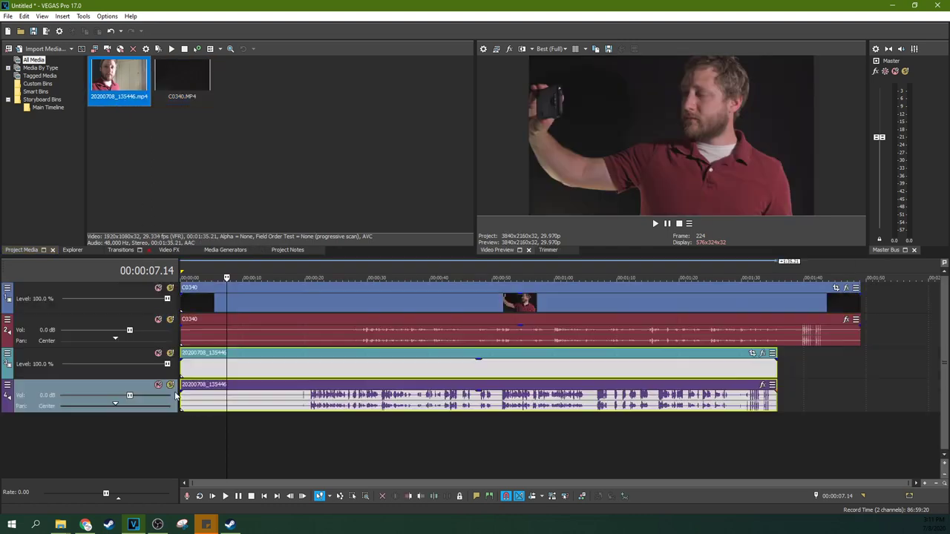
left_click(207, 304)
left_click(273, 308)
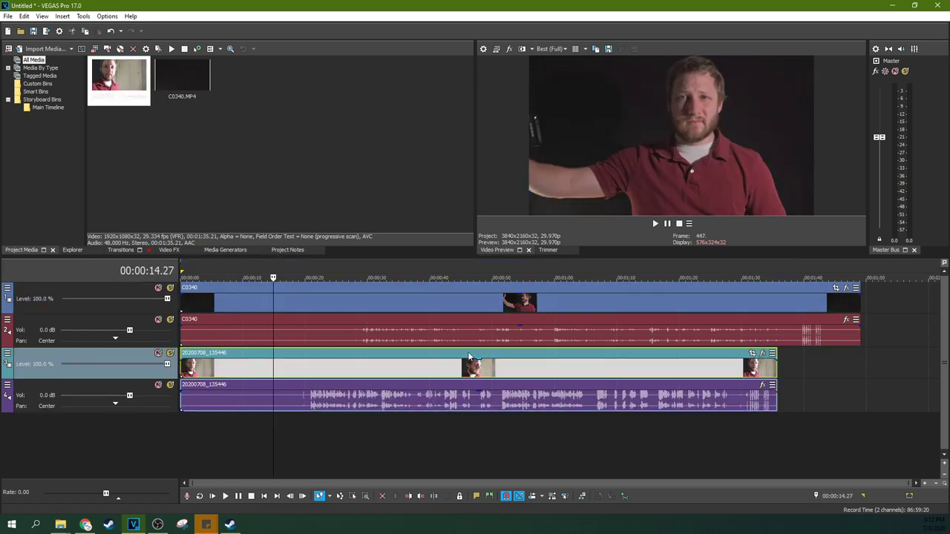
left_click_drag(471, 357, 503, 358)
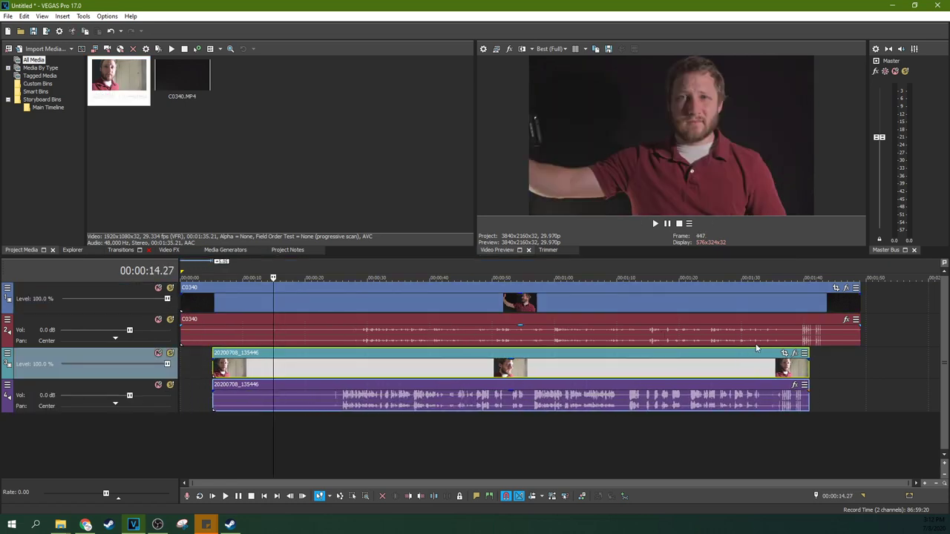
Zoom in and slide 20200708_135446 so its audio waveform lines up with C0340's
left_click_drag(758, 357, 783, 356)
left_click(806, 343)
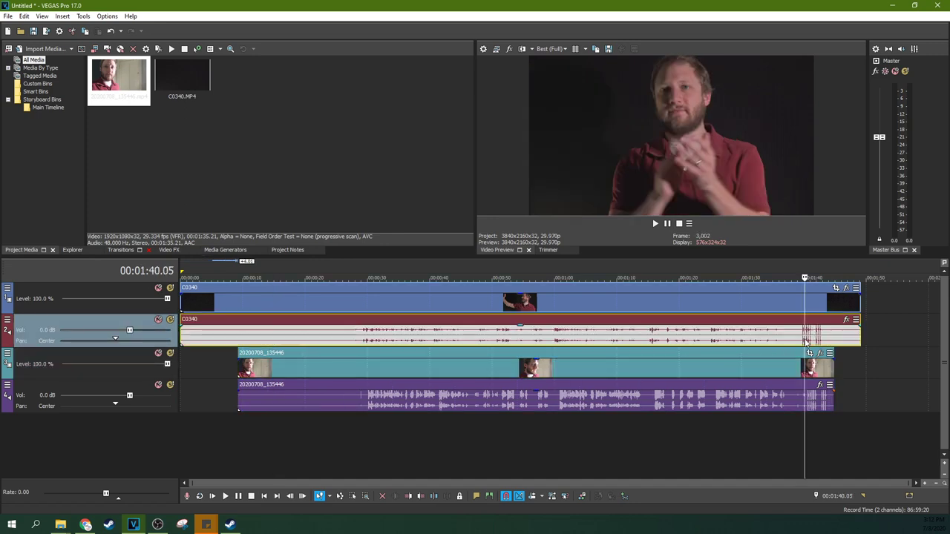
scroll(772, 349, "up", 2)
scroll(711, 352, "up", 2)
scroll(666, 358, "up", 2)
left_click_drag(665, 357, 590, 358)
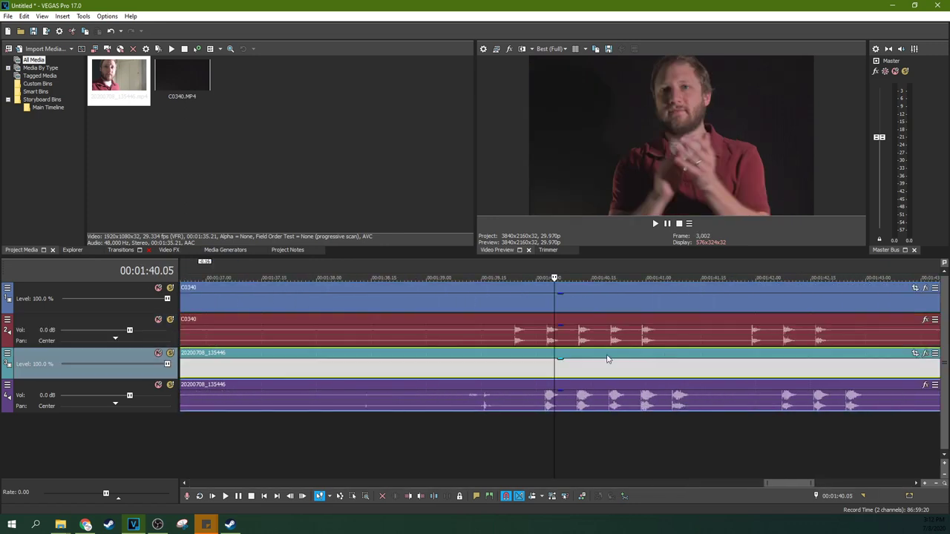
Check the waveform alignment near 01:39 and select the 20200708_135446 clip
left_click(515, 355)
scroll(514, 354, "up", 2)
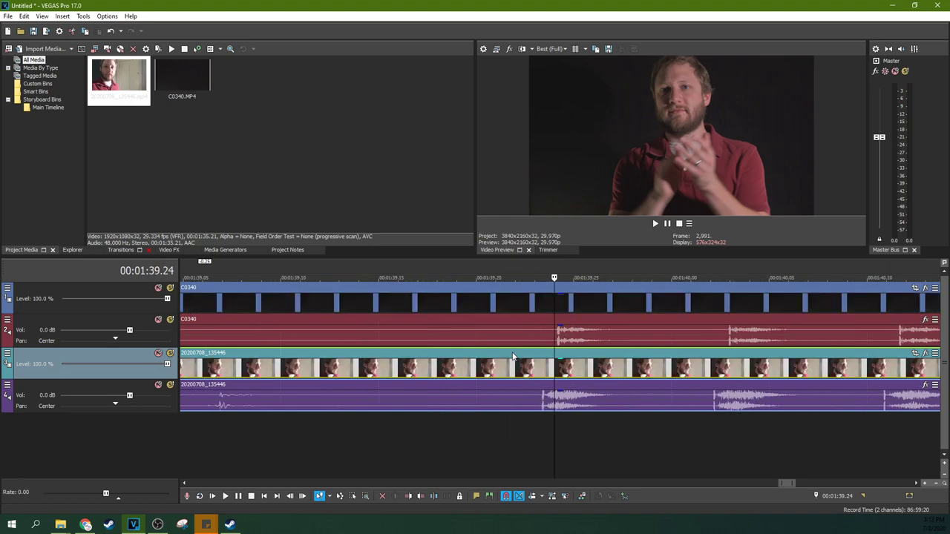
scroll(594, 334, "up", 2)
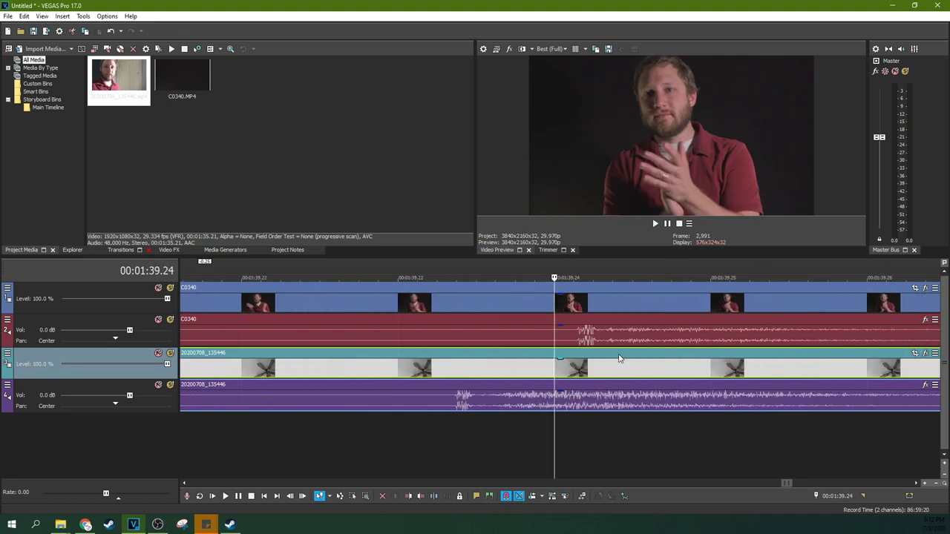
scroll(645, 357, "down", 2)
scroll(631, 354, "down", 2)
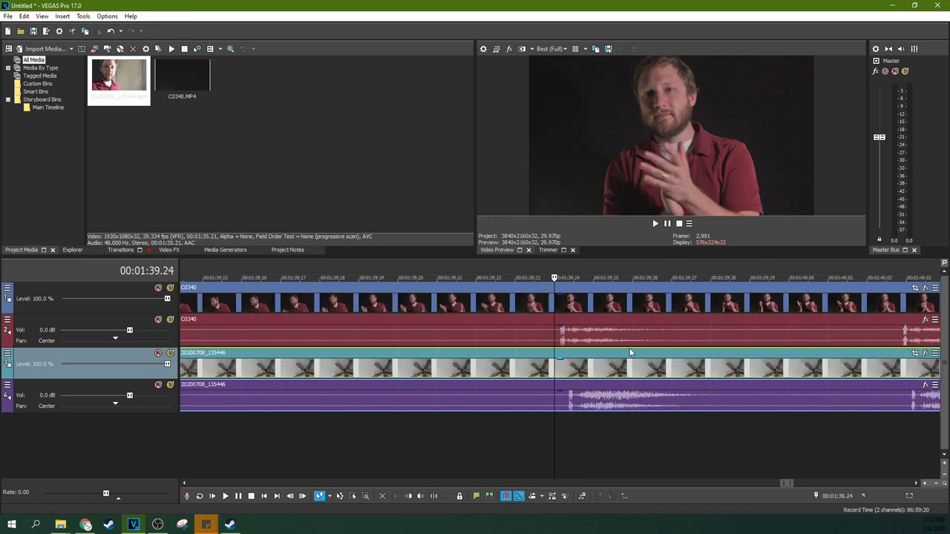
scroll(634, 350, "down", 2)
scroll(616, 353, "down", 3)
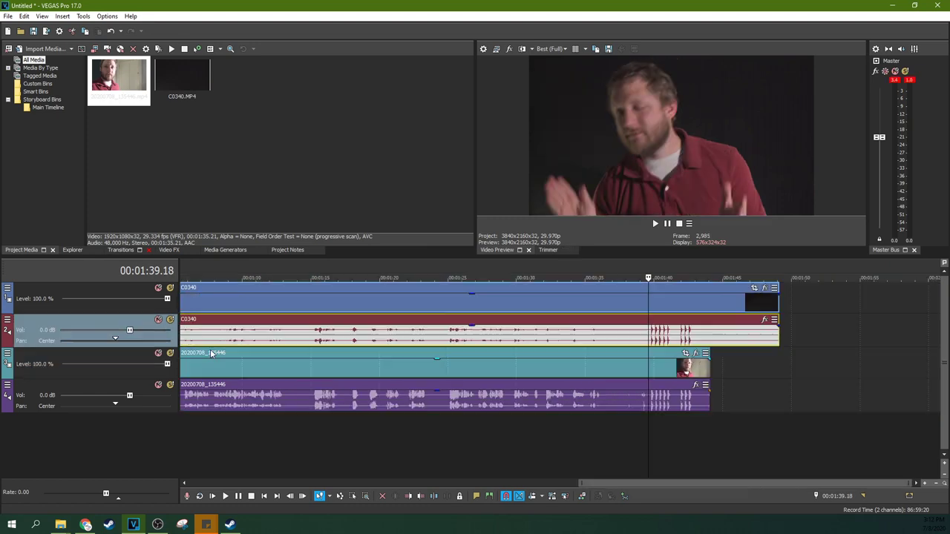
left_click(647, 361)
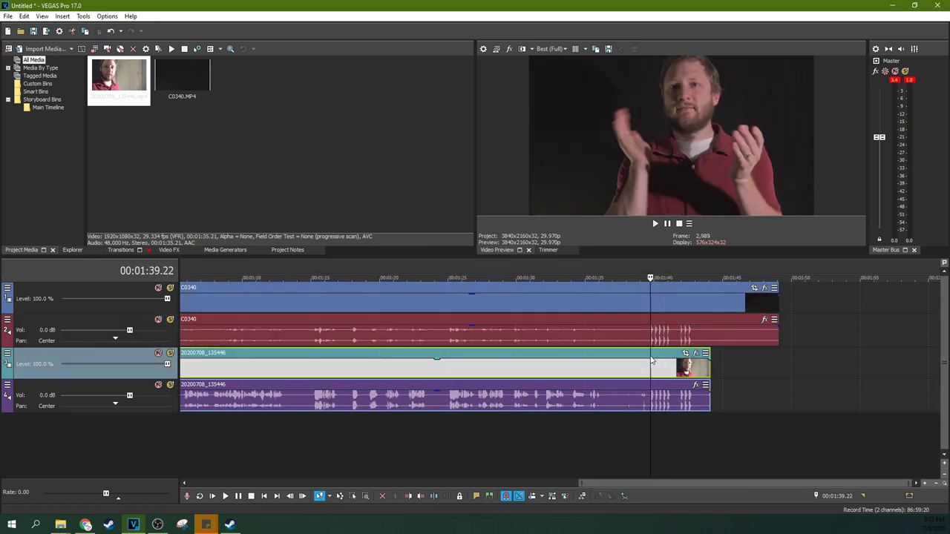
Select all four camera video and audio tracks
left_click(645, 358)
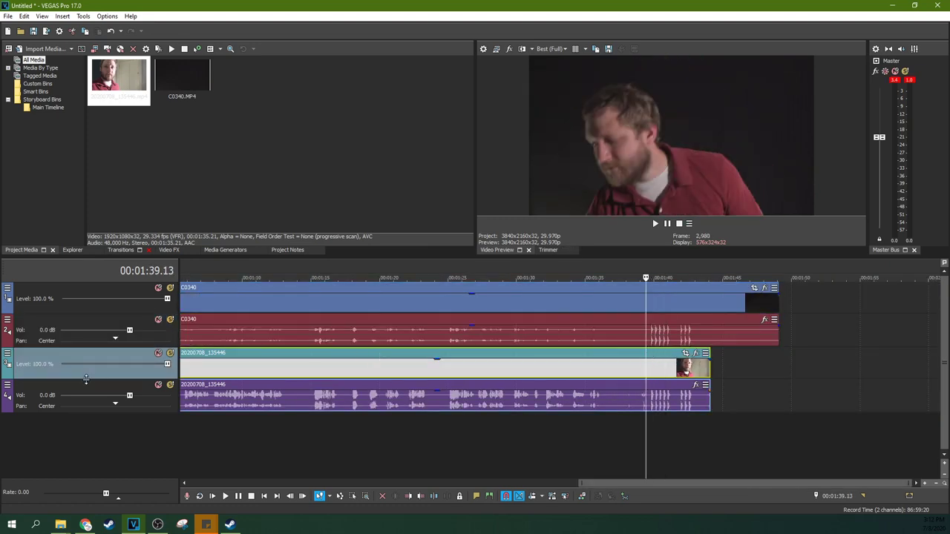
left_click(128, 288)
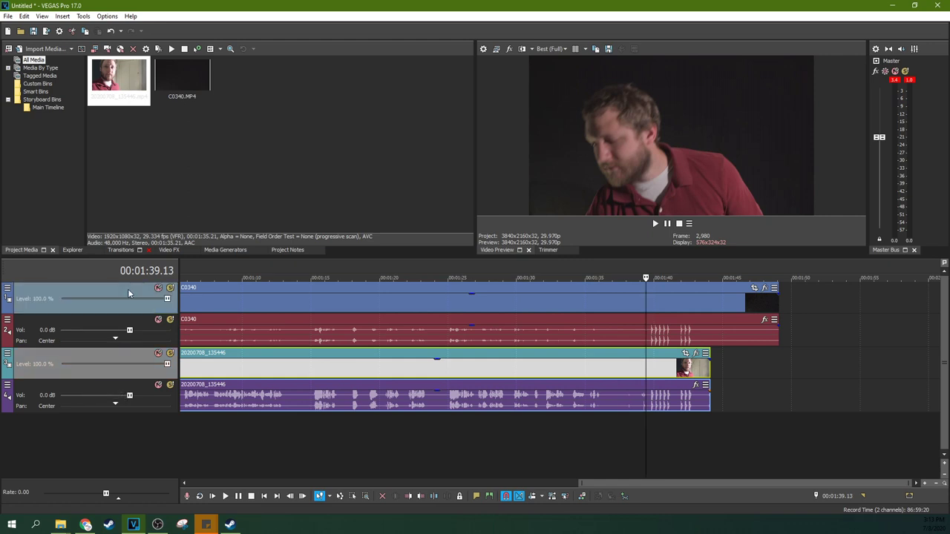
left_click(129, 323, "ctrl")
left_click(119, 387, "ctrl")
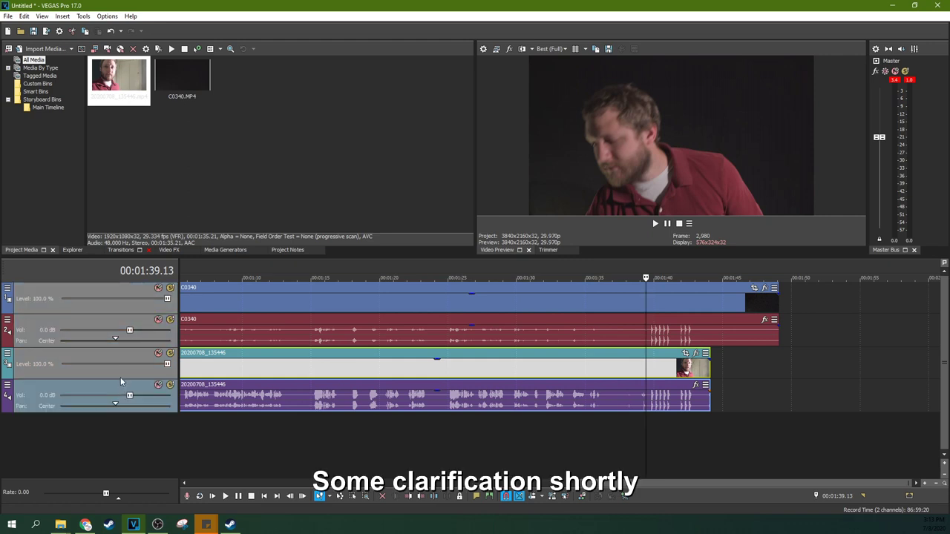
Enable Multicamera Editing and create a multicamera track from the selected tracks
left_click(79, 16)
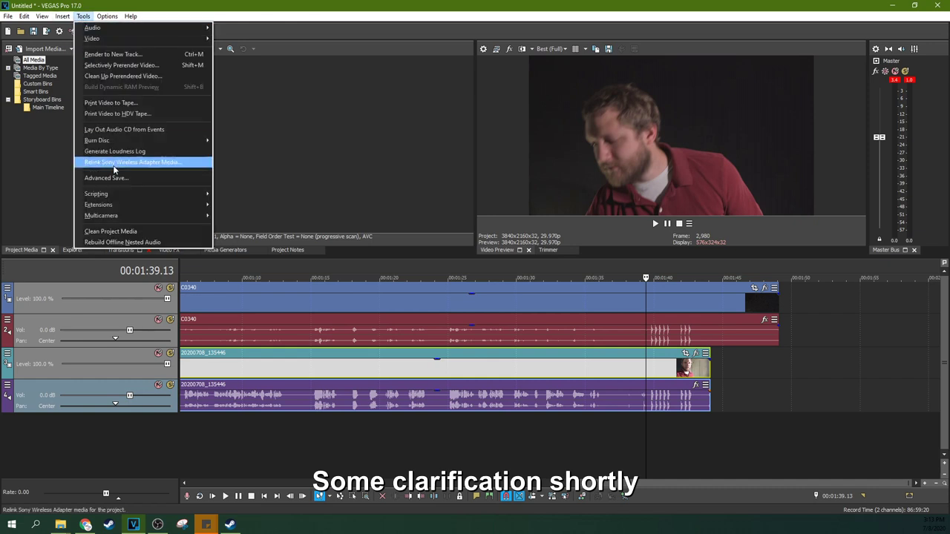
mouse_move(101, 215)
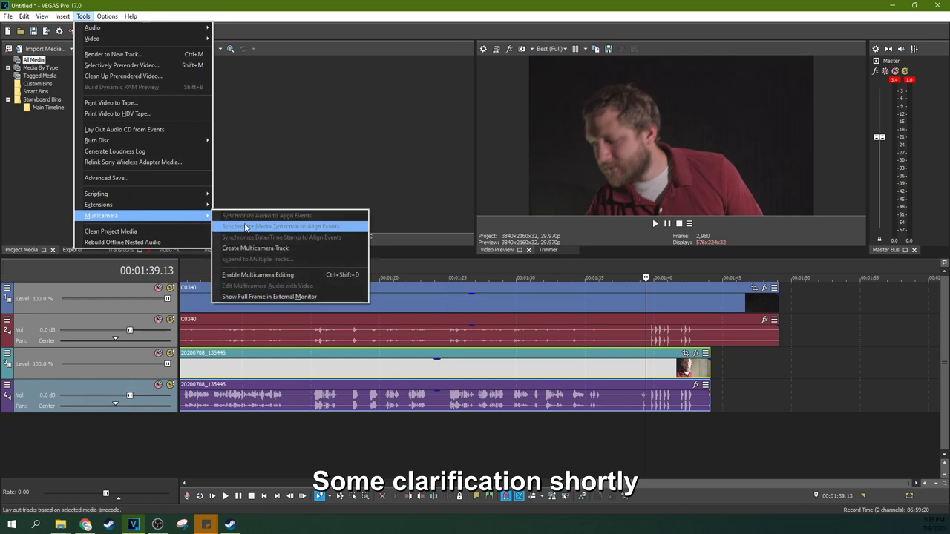
left_click(250, 276)
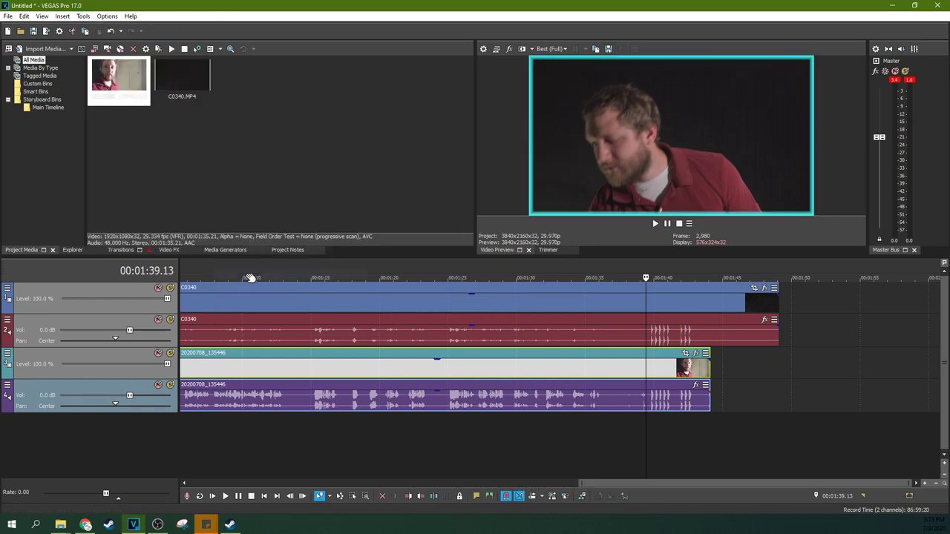
left_click(83, 15)
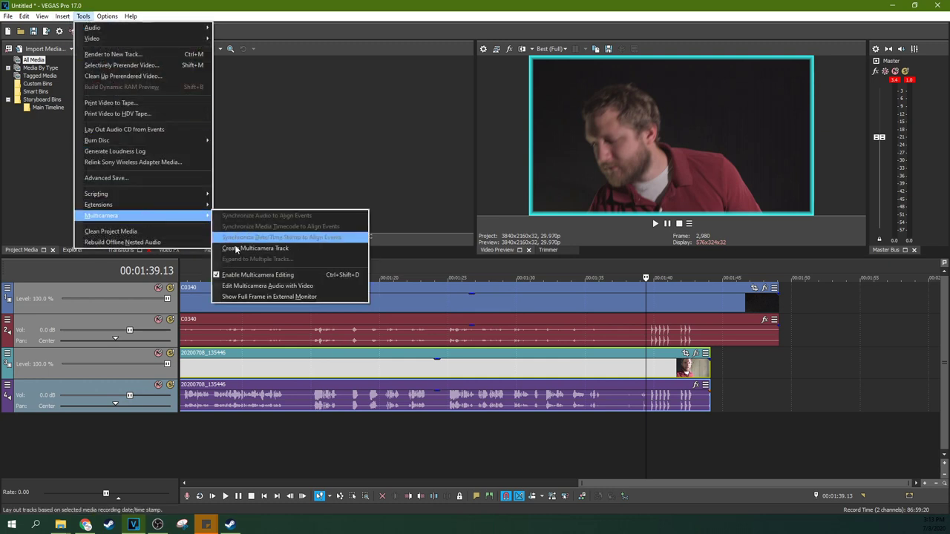
left_click(229, 249)
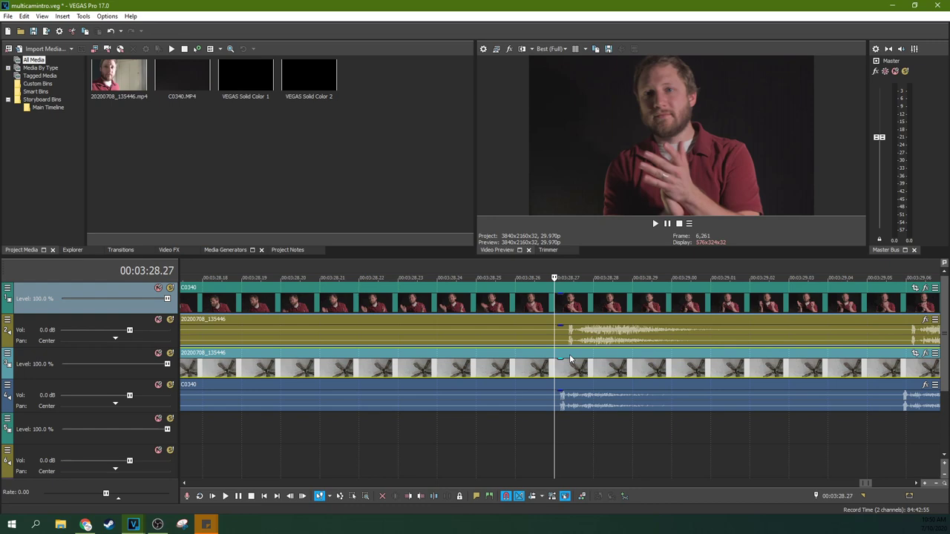
Park the playhead on the clap frame at 00:03:28.27 and toggle Ignore Event Grouping
scroll(571, 359, "down", 1)
scroll(574, 359, "down", 1)
scroll(577, 360, "down", 1)
scroll(577, 360, "up", 2)
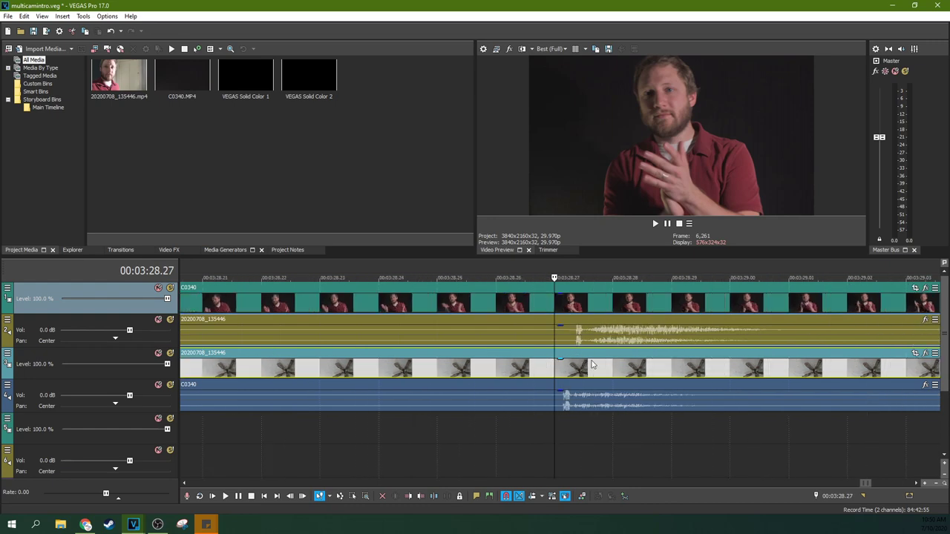
scroll(594, 362, "up", 1)
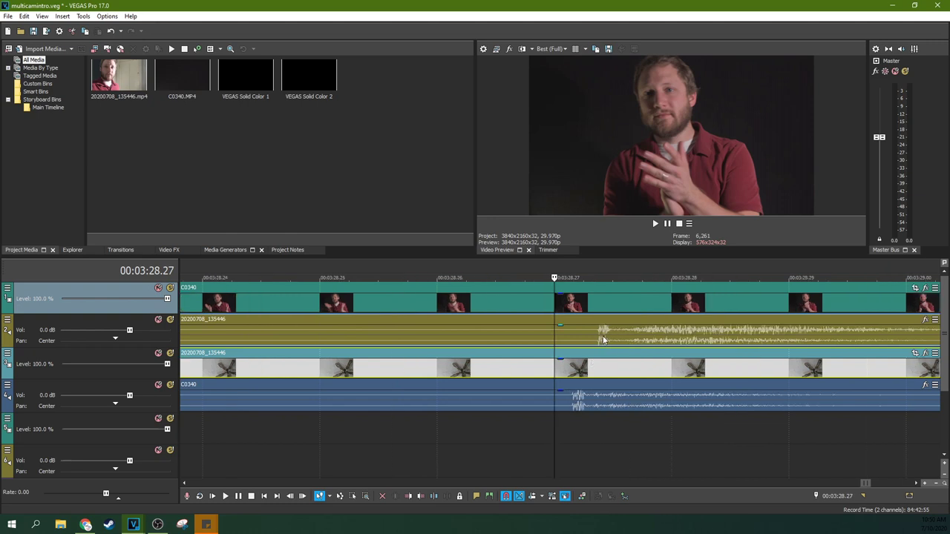
scroll(599, 322, "up", 1)
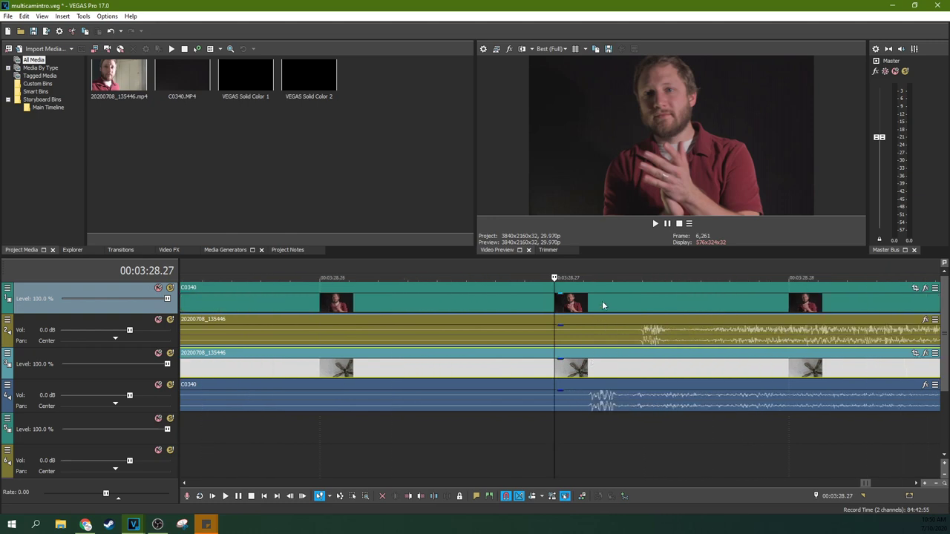
key("Right")
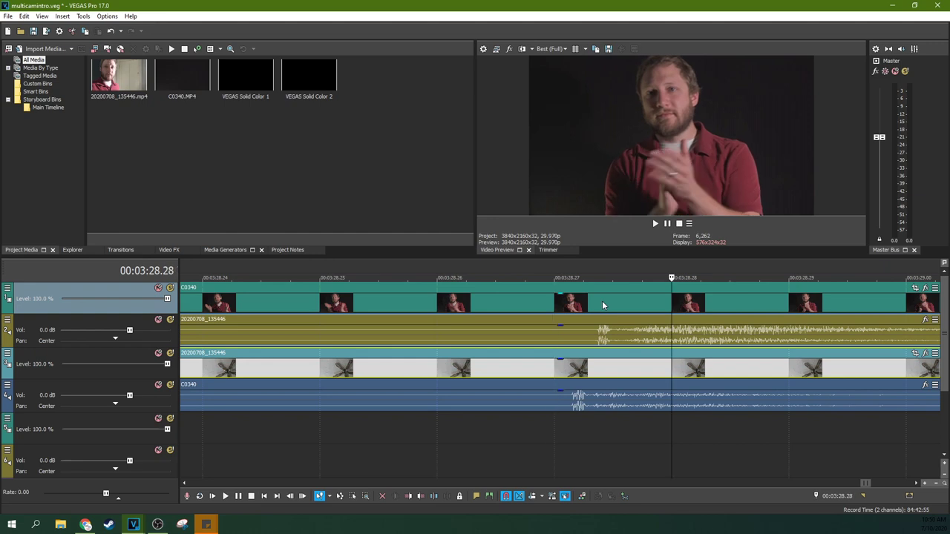
key("Left")
key("Right")
key("Left")
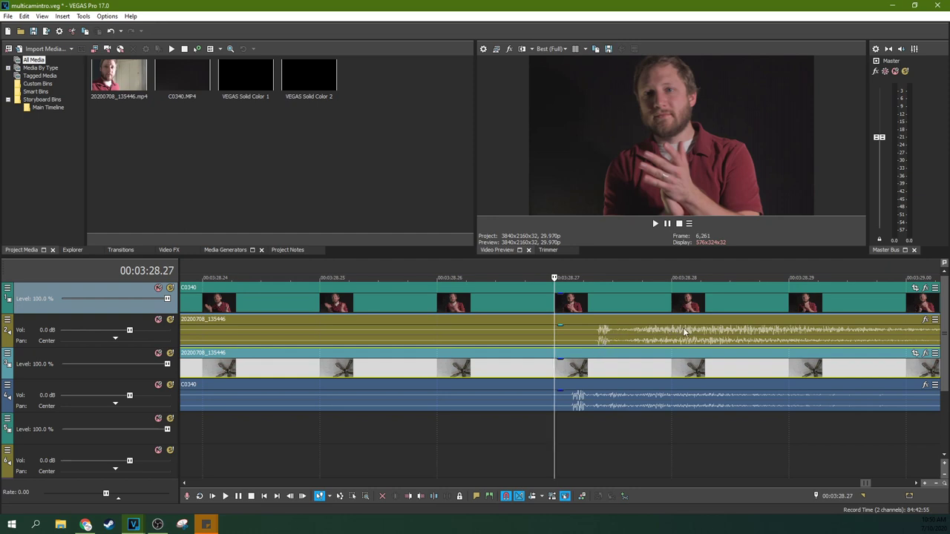
left_click(565, 496)
Drag the C0340 audio event right, then back left, until its clap spike matches 20200708_135446's
left_click_drag(612, 386, 631, 387)
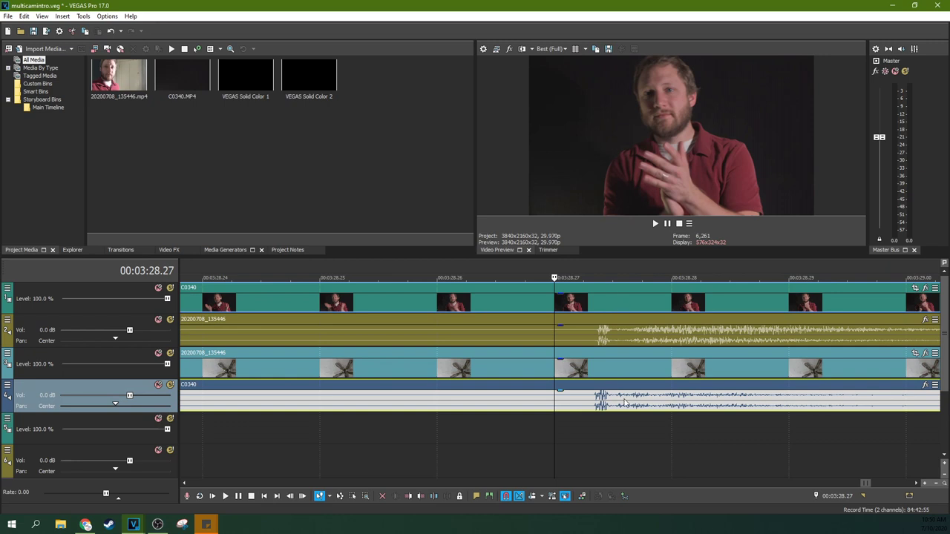
left_click_drag(607, 377, 619, 378)
left_click(598, 358)
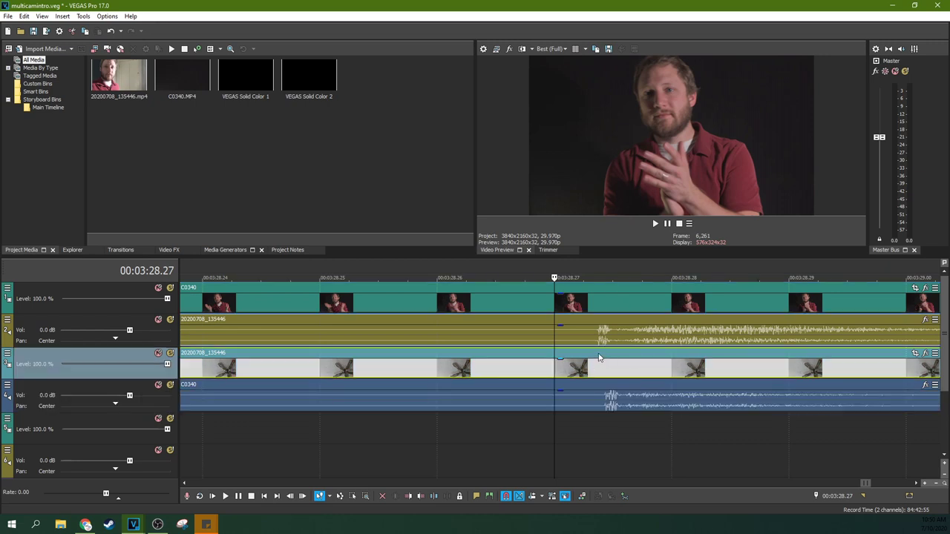
left_click_drag(624, 389, 615, 388)
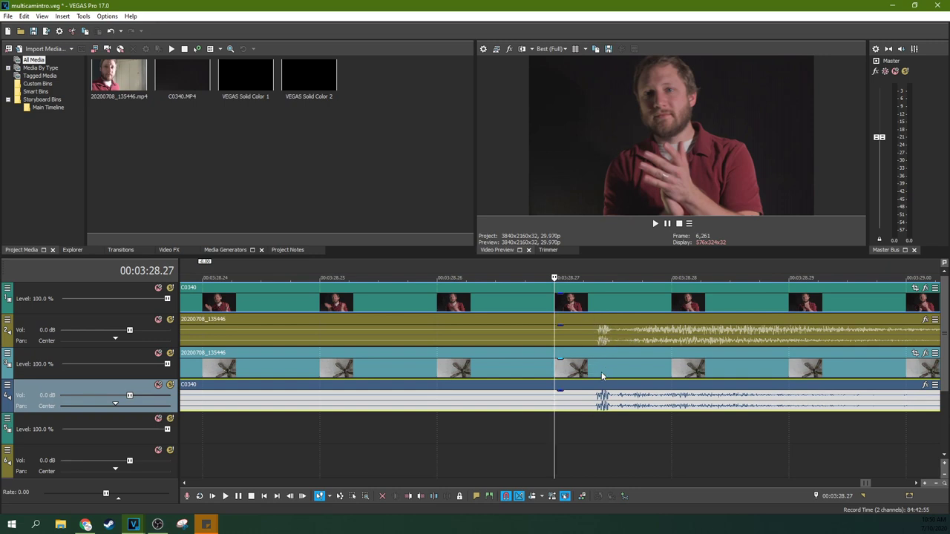
Zoom the timeline out and undo the stray short clip on the third track
scroll(601, 364, "down", 1)
scroll(592, 371, "down", 1)
scroll(592, 371, "down", 1)
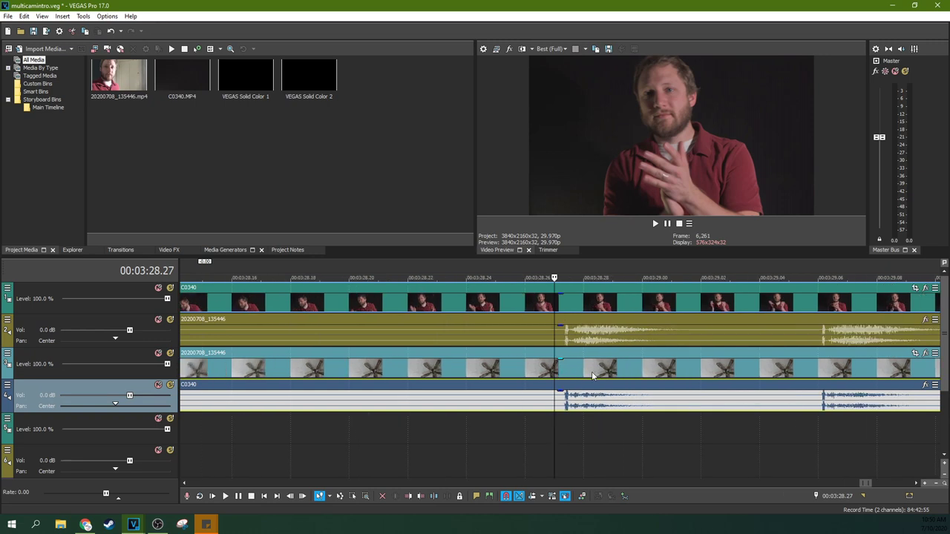
scroll(592, 371, "down", 1)
scroll(592, 374, "down", 1)
scroll(592, 375, "down", 1)
scroll(591, 375, "down", 1)
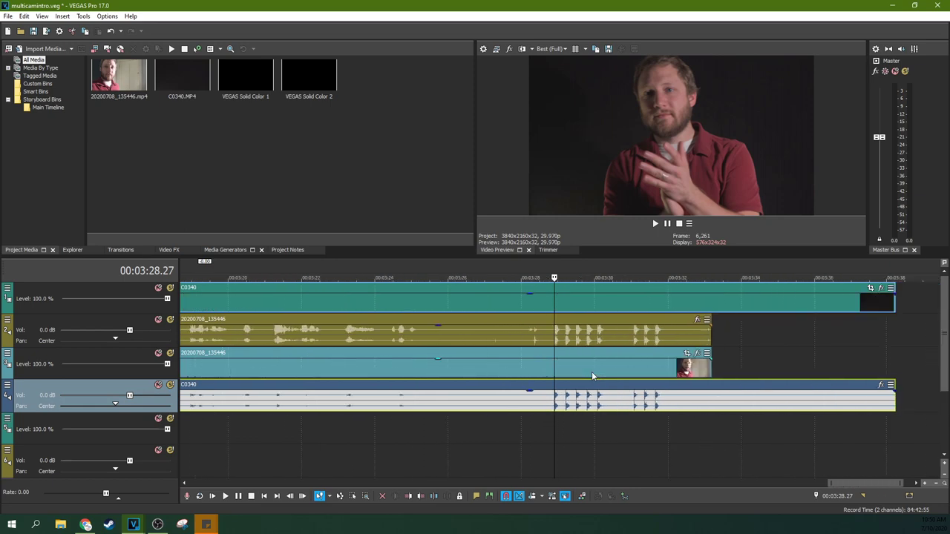
scroll(591, 374, "down", 1)
scroll(591, 375, "down", 3)
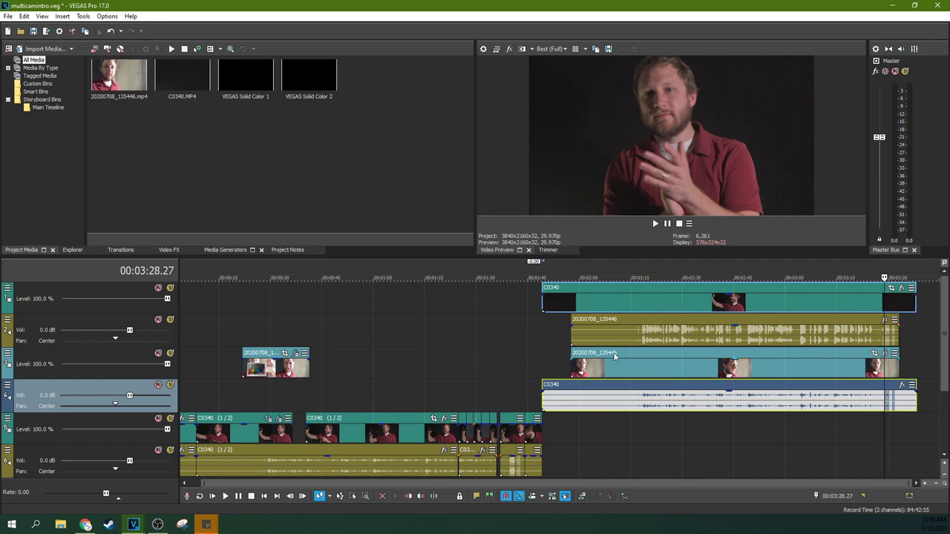
key("ctrl+z")
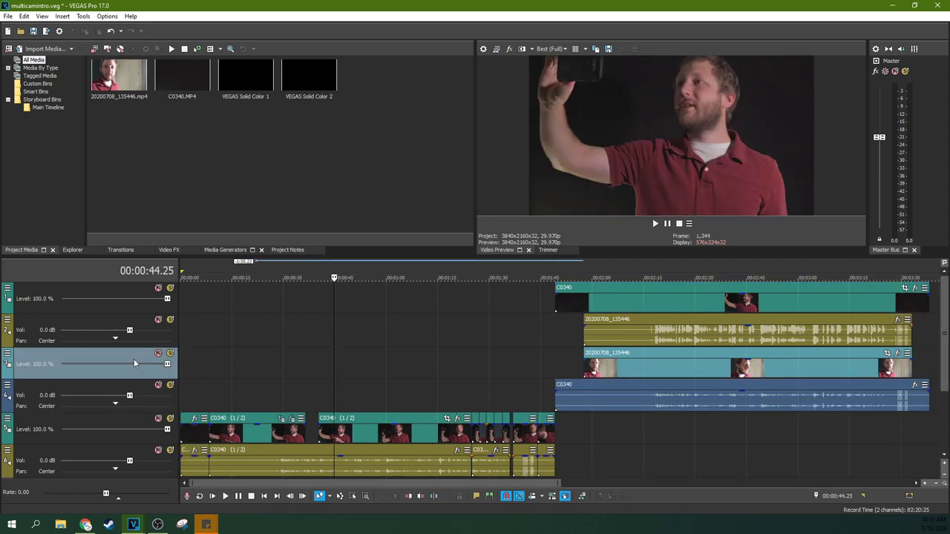
Combine the two camera video tracks into one C0340 multicamera track and select it
left_click(132, 292)
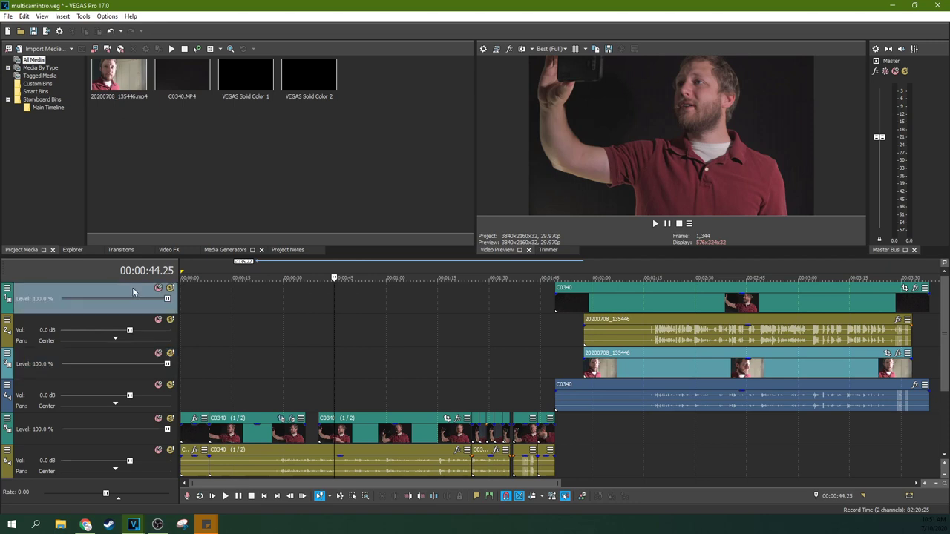
left_click(134, 359, "ctrl")
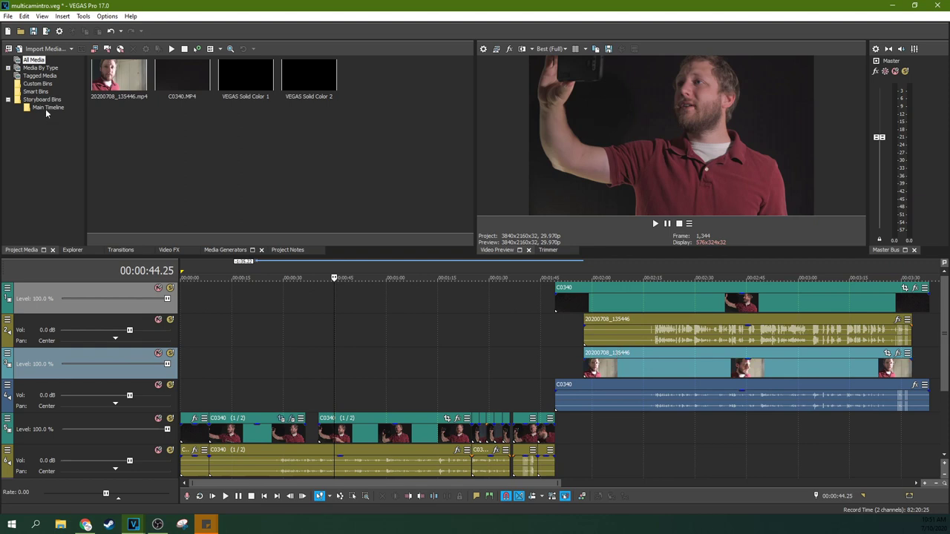
left_click(83, 16)
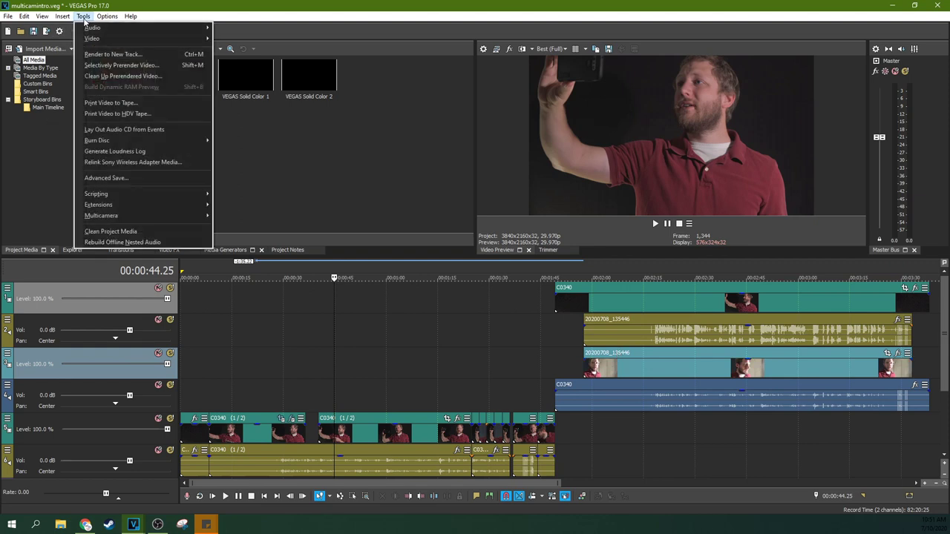
mouse_move(101, 215)
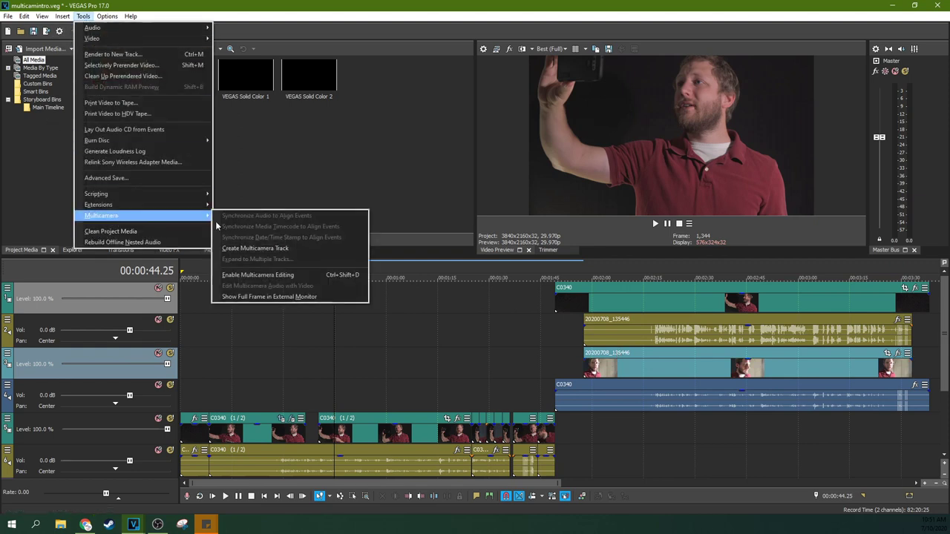
left_click(252, 248)
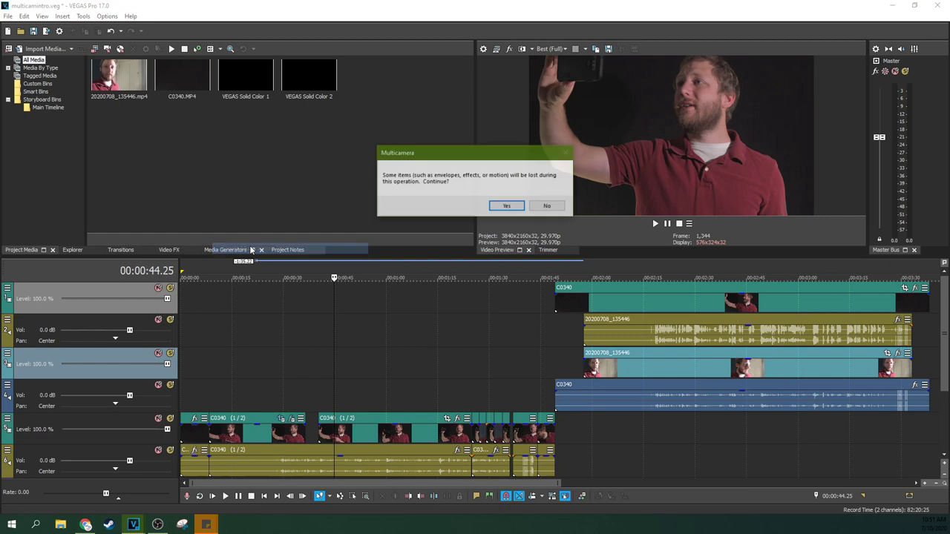
left_click(507, 207)
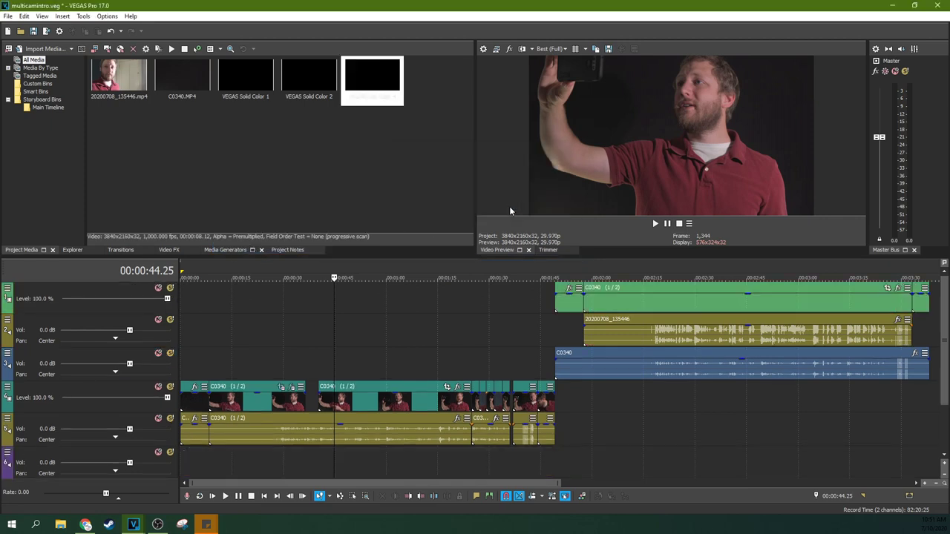
left_click(817, 307)
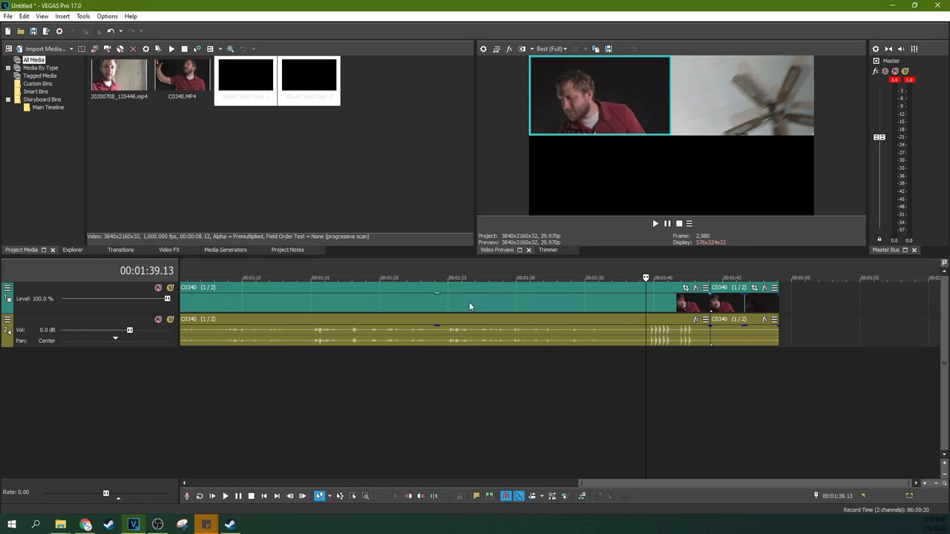
left_click(357, 300)
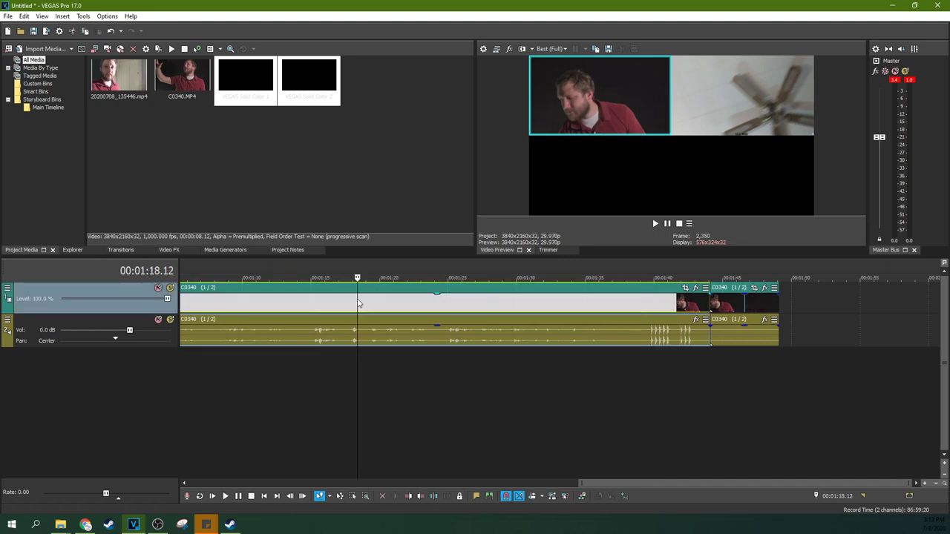
left_click(208, 304)
left_click_drag(624, 484, 185, 480)
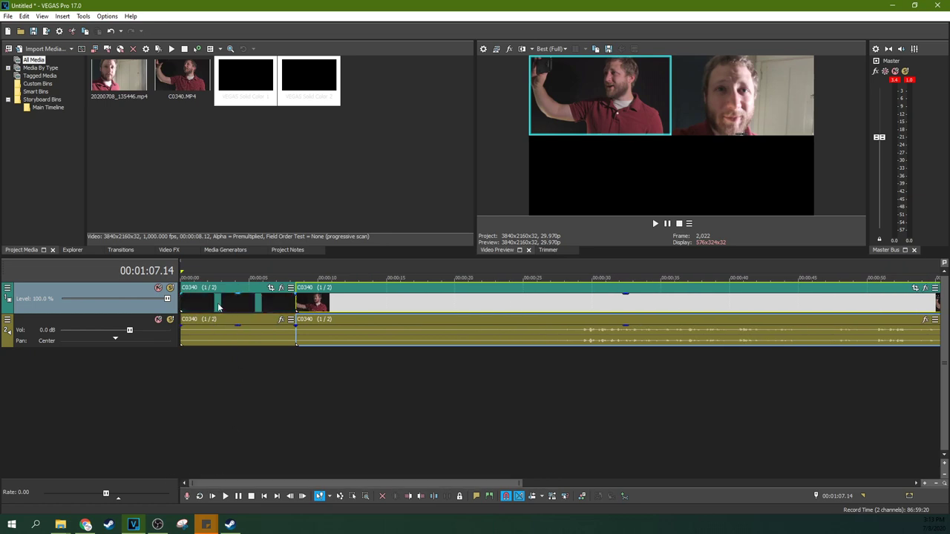
left_click(278, 306)
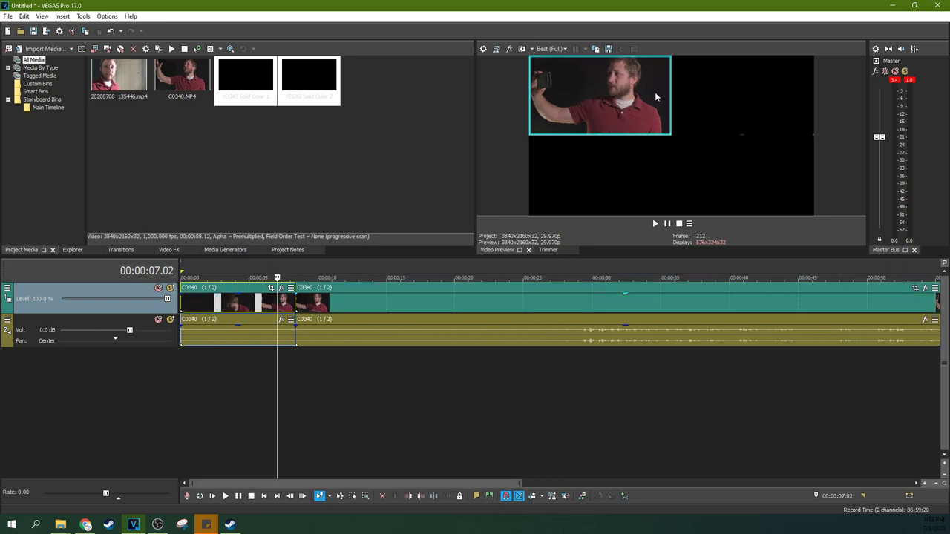
left_click(491, 303)
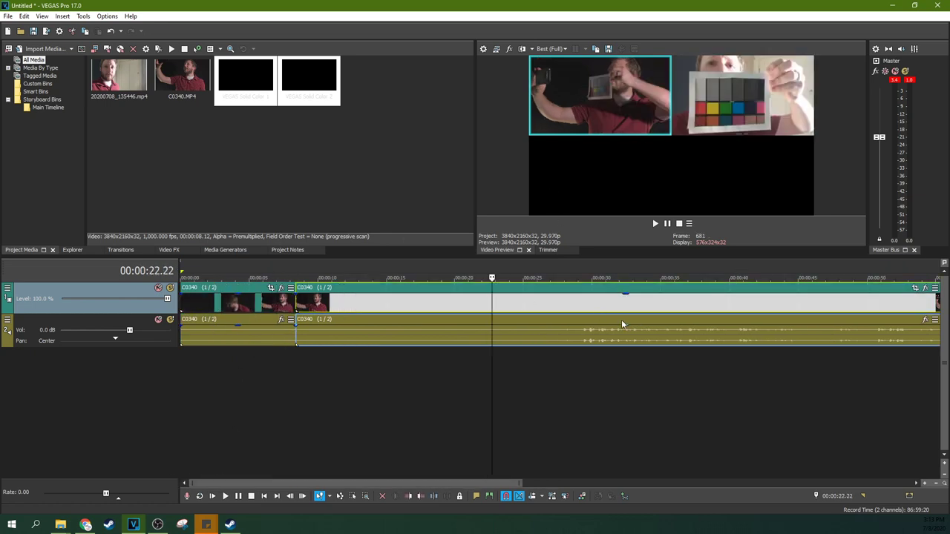
left_click(651, 312)
left_click(722, 310)
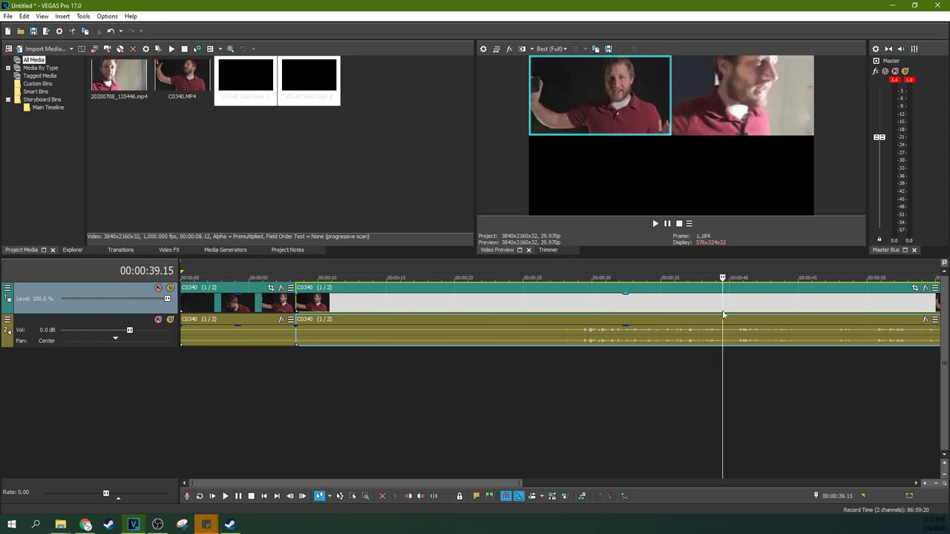
scroll(721, 310, "down", 2)
scroll(722, 310, "down", 1)
scroll(672, 316, "down", 1)
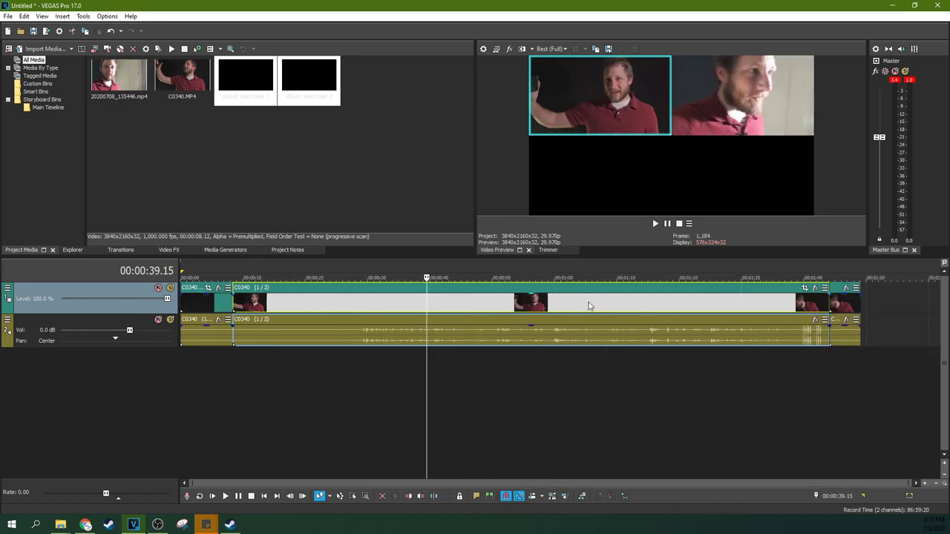
left_click(289, 315)
left_click(354, 312)
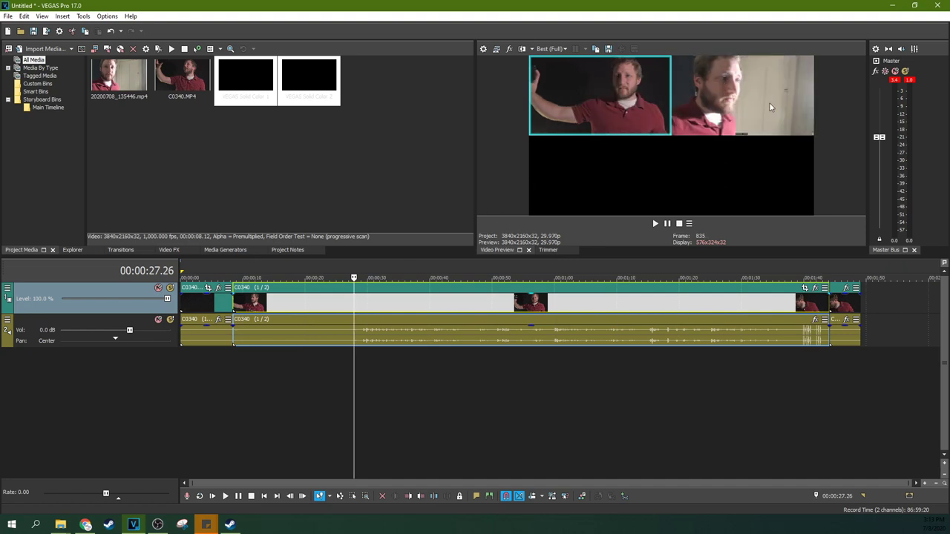
left_click(322, 297)
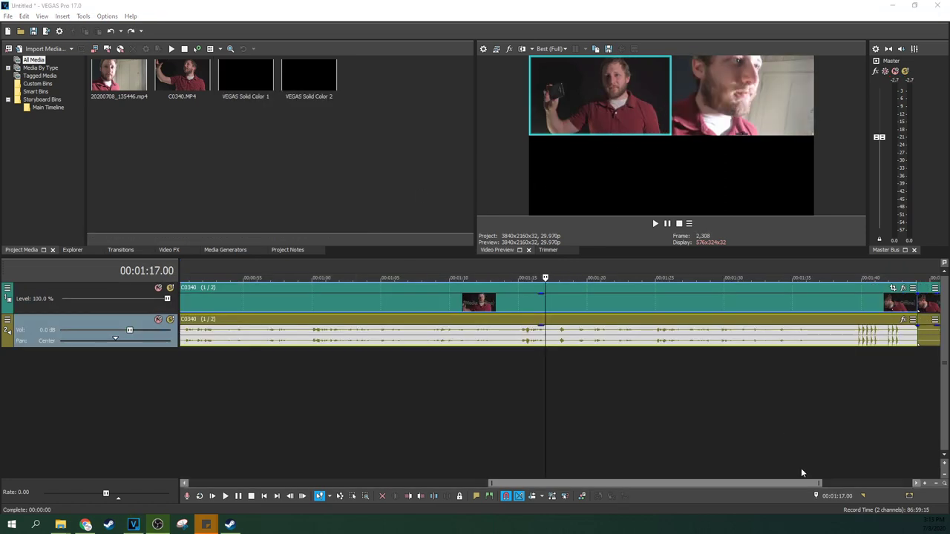
Preview the multicamera track from about 01:15 to 01:24
left_click(519, 356)
key("space")
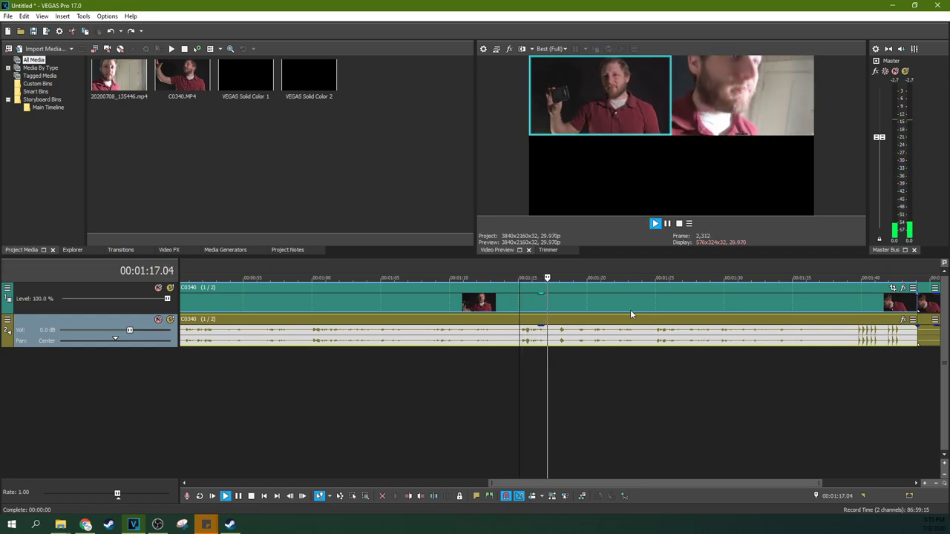
left_click(656, 298)
key("space")
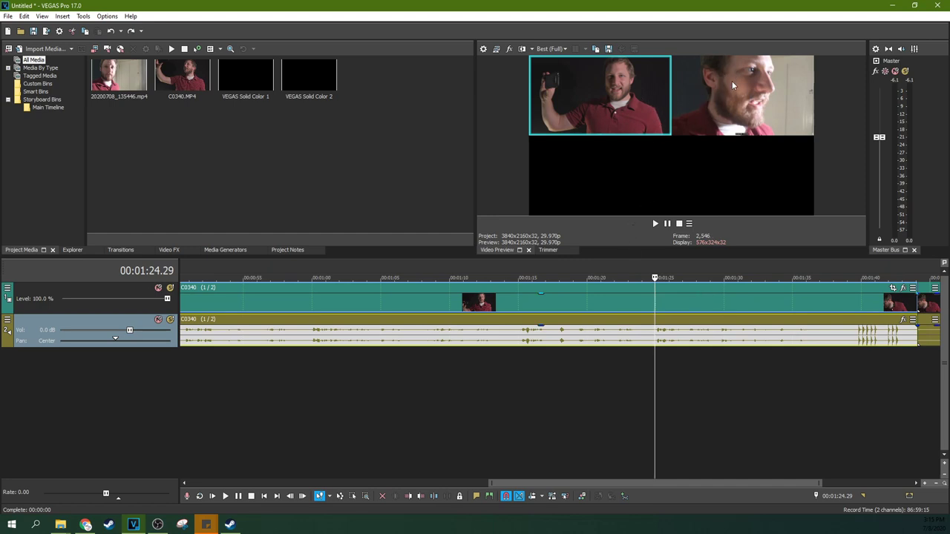
Cut live between close-up and wide angles during playback, stopping at 01:35.27
left_click(655, 223)
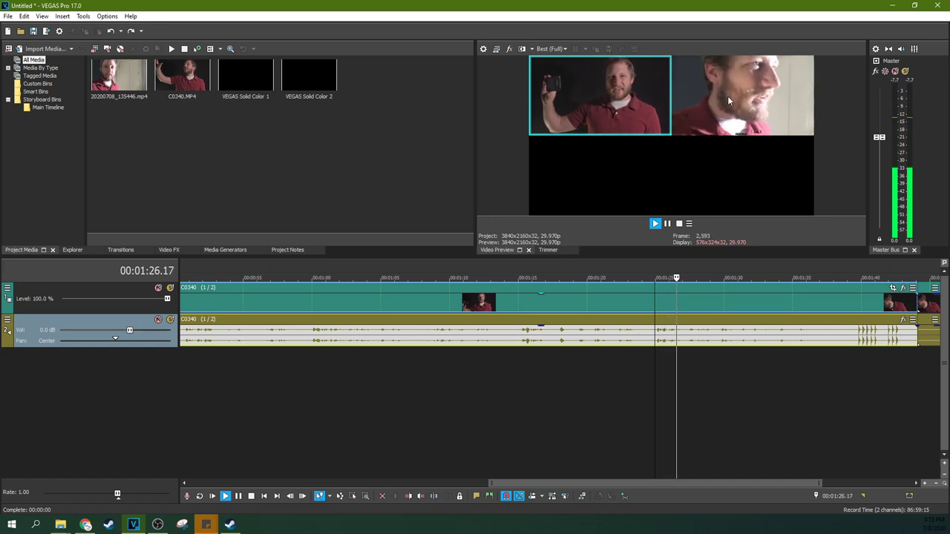
left_click(727, 96)
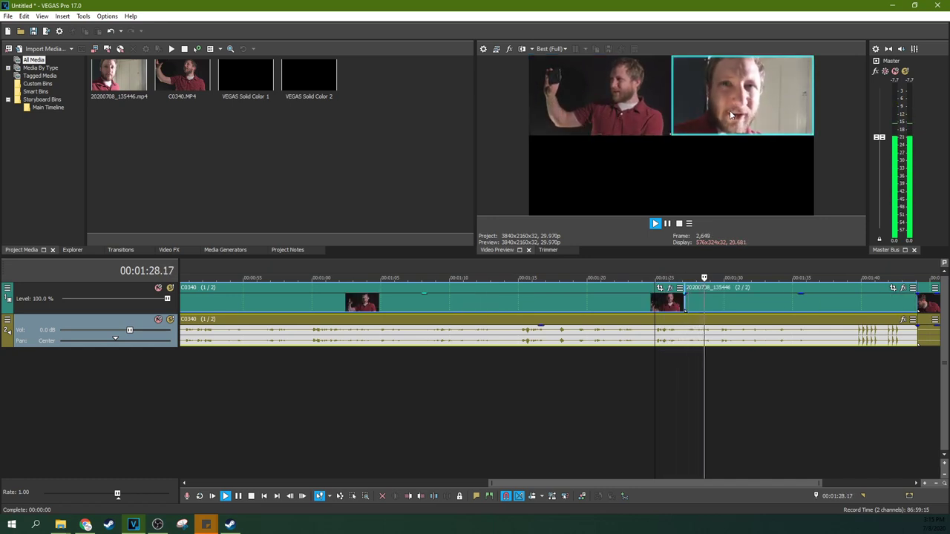
left_click(627, 119)
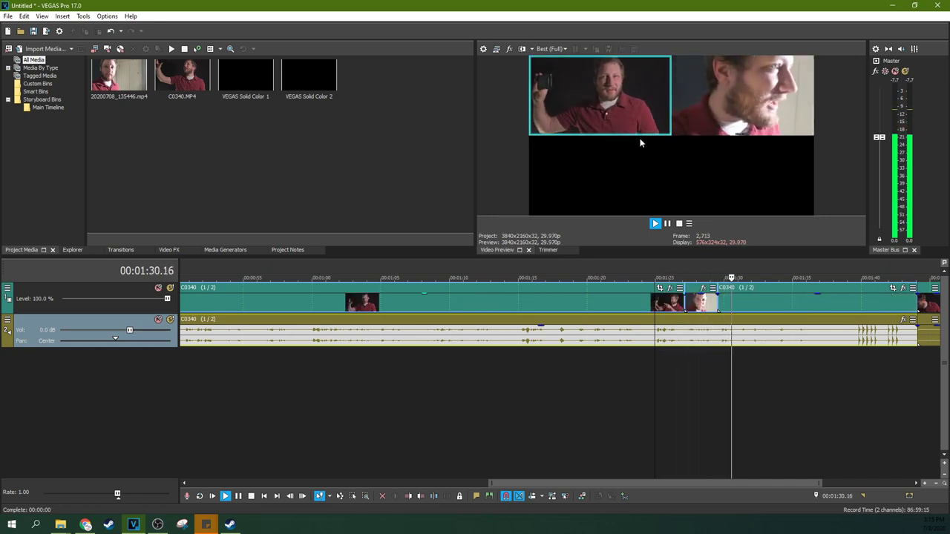
left_click(714, 115)
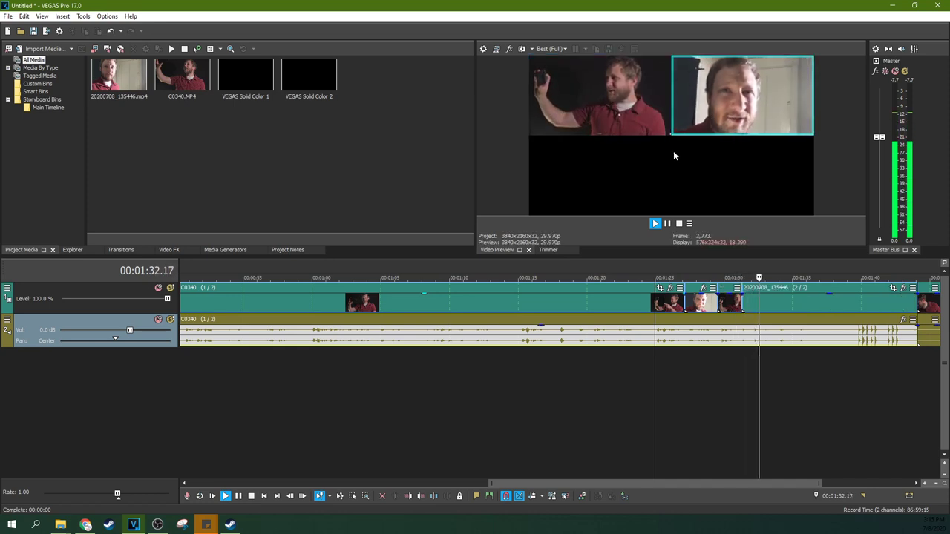
left_click(637, 124)
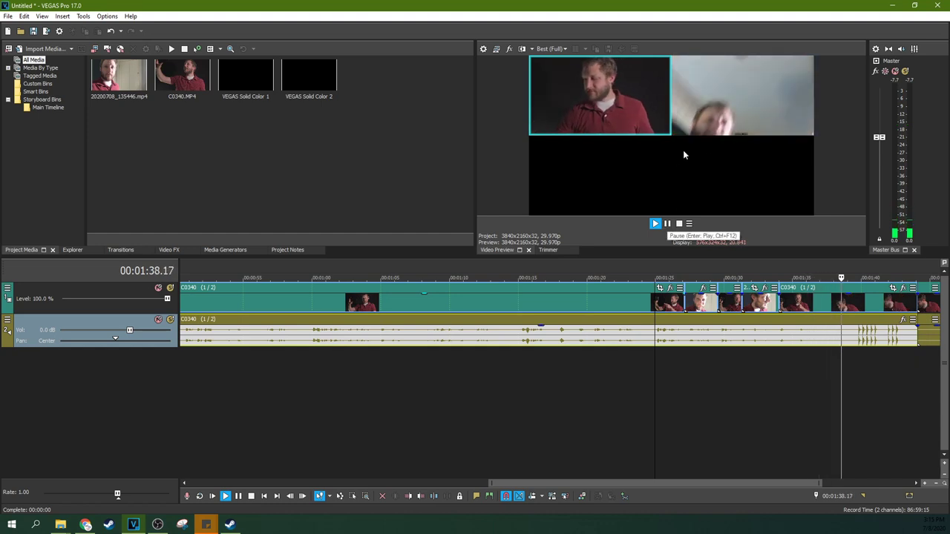
left_click(667, 224)
left_click(804, 301)
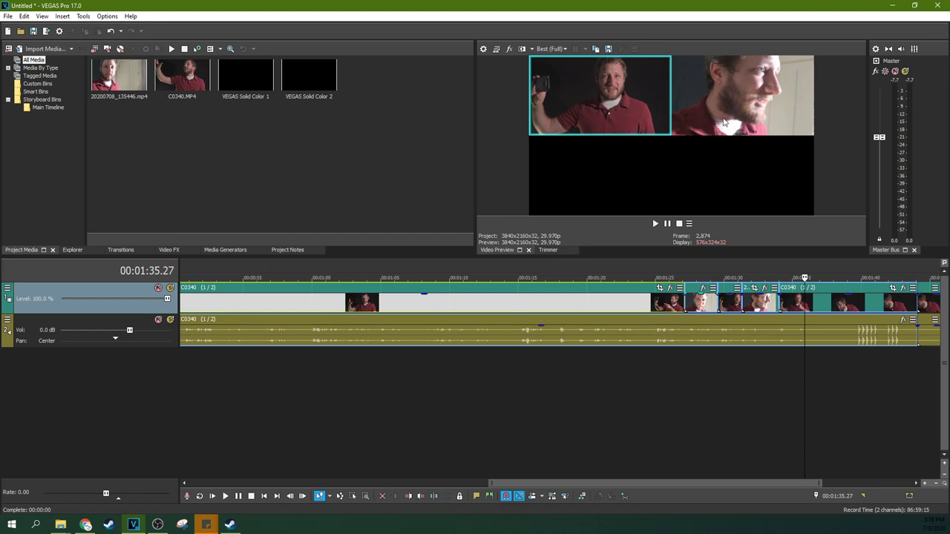
left_click(84, 16)
mouse_move(101, 215)
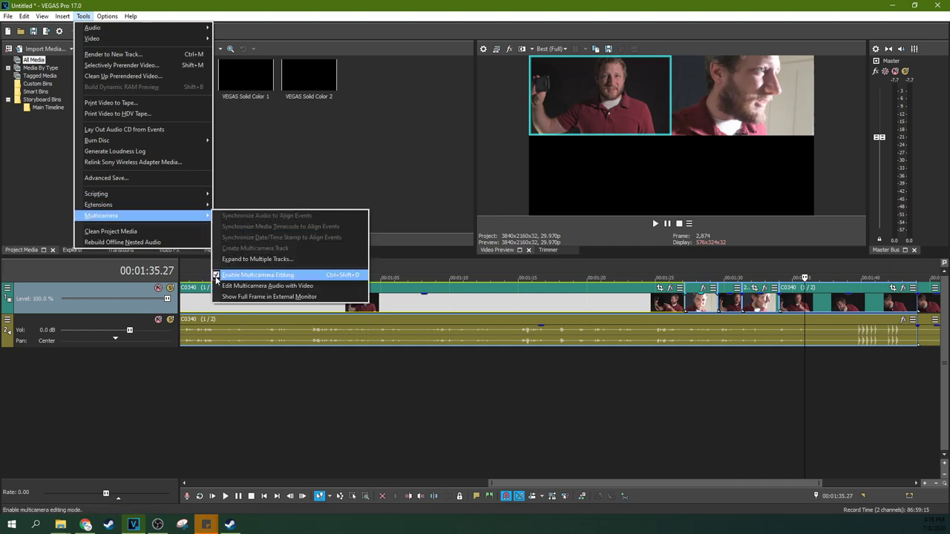
Turn off Enable Multicamera Editing and play the rough cut from 01:25.17
left_click(218, 277)
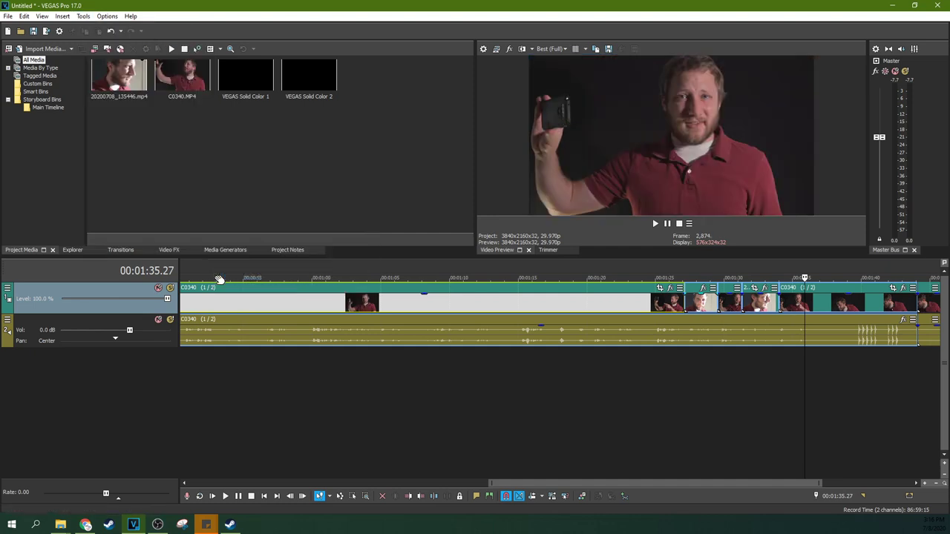
left_click(662, 310)
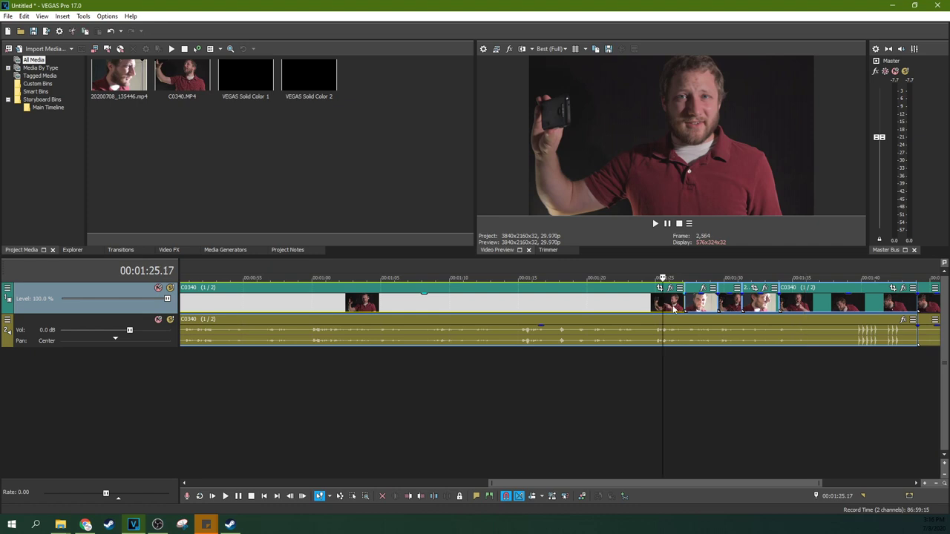
key("space")
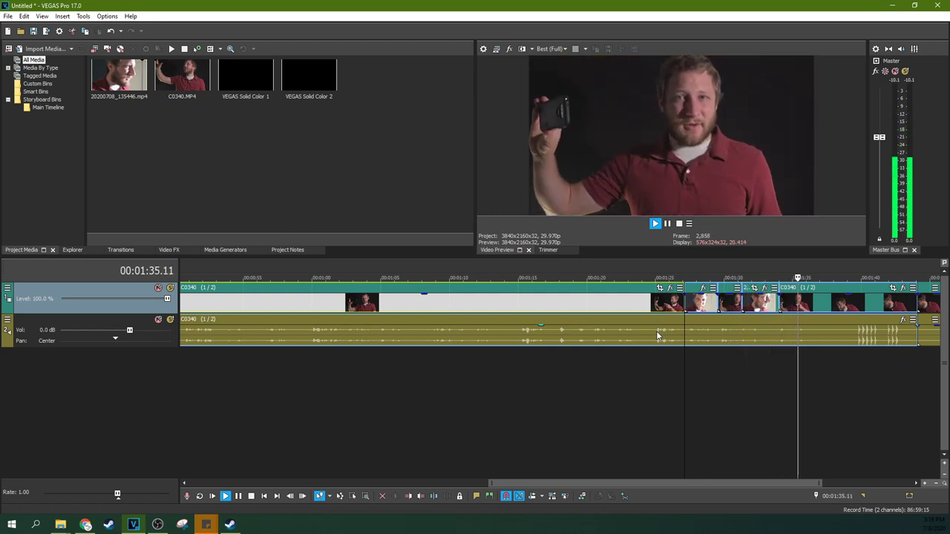
left_click(667, 224)
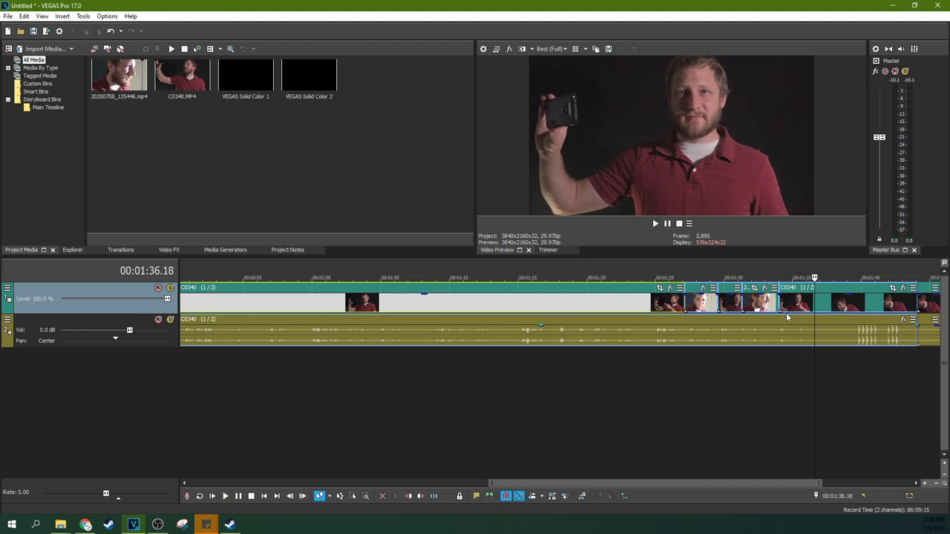
Trim the cut edges, extending C0340's start earlier and trimming the 20200708_135446 (2/2) start
scroll(788, 318, "up", 3)
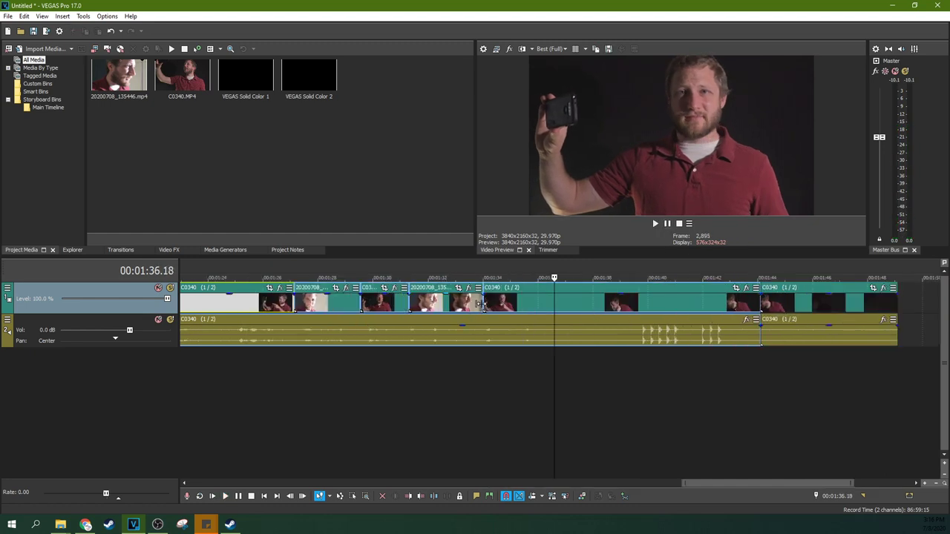
left_click_drag(479, 304, 472, 306)
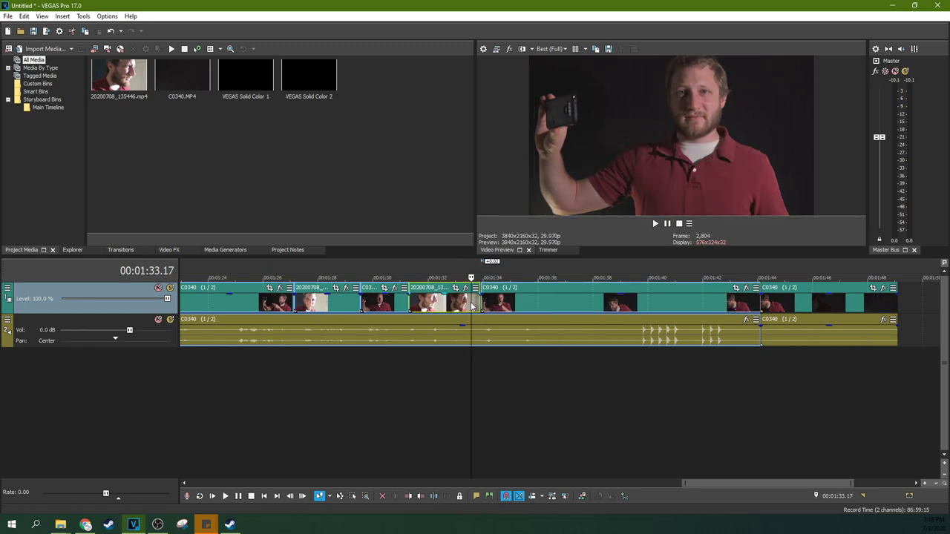
key("space")
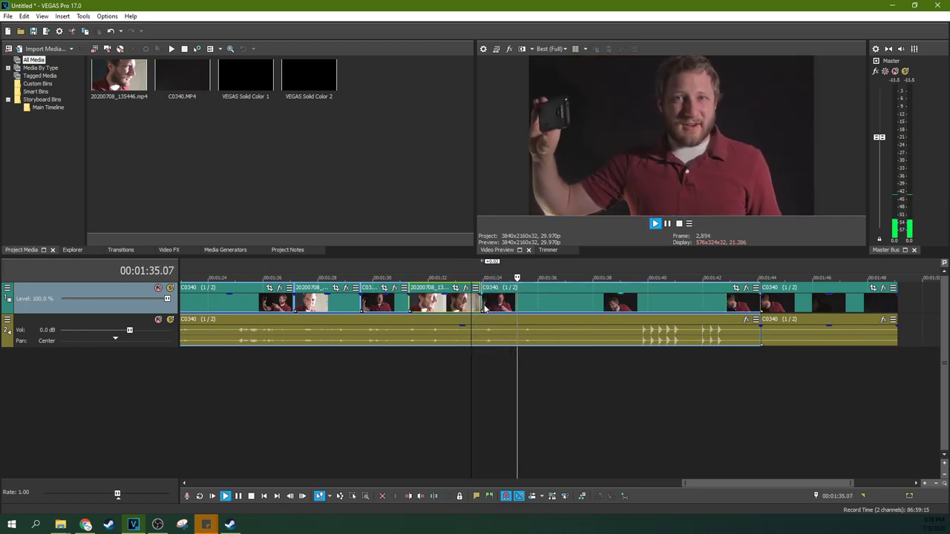
key("space")
scroll(485, 309, "up", 10)
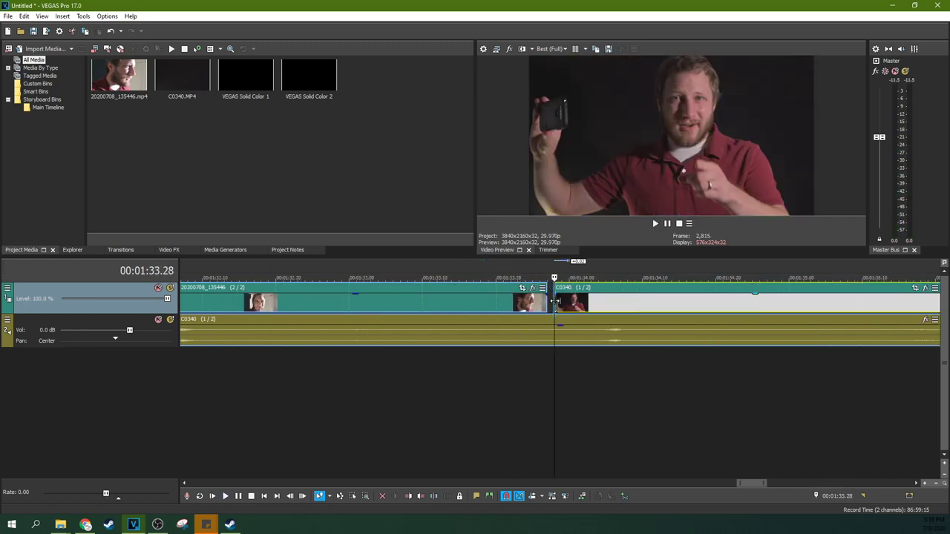
left_click_drag(554, 302, 501, 302)
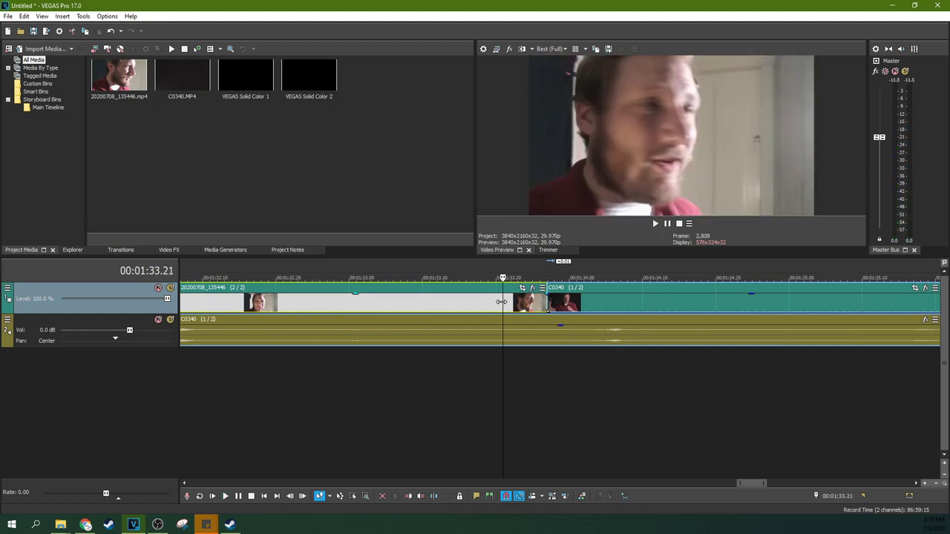
scroll(490, 304, "down", 10)
left_click_drag(379, 302, 387, 301)
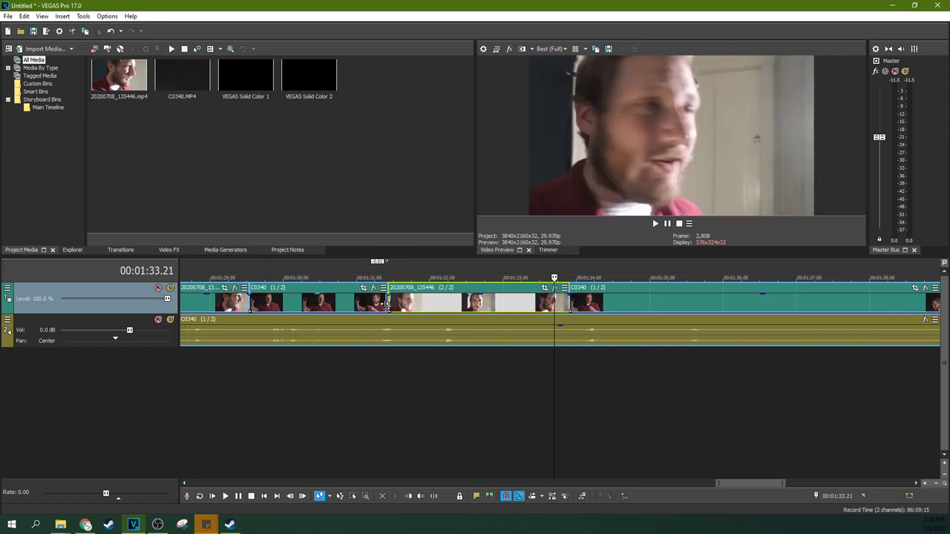
Play through the edit point near 01:31.12 to check the adjusted cut
left_click(386, 302)
scroll(387, 302, "up", 5)
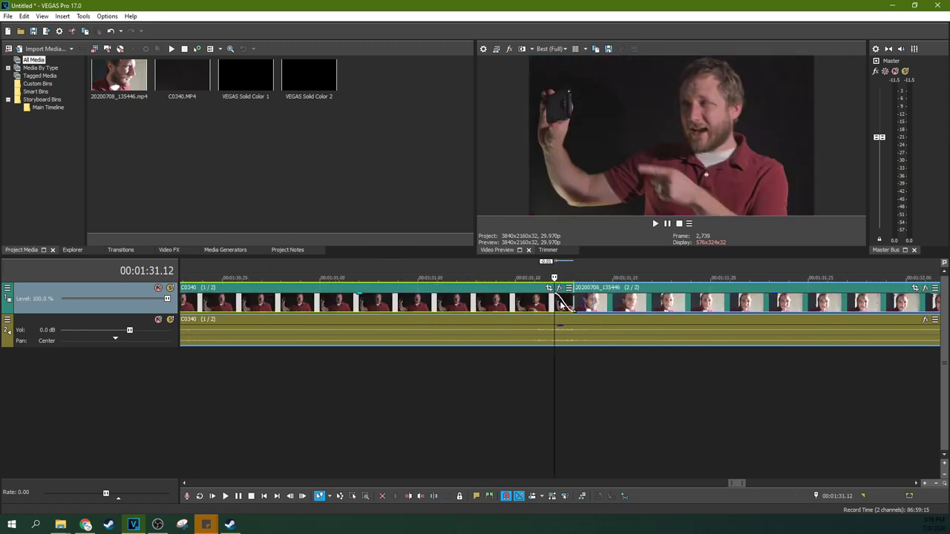
left_click(516, 311)
key("space")
scroll(514, 307, "down", 5)
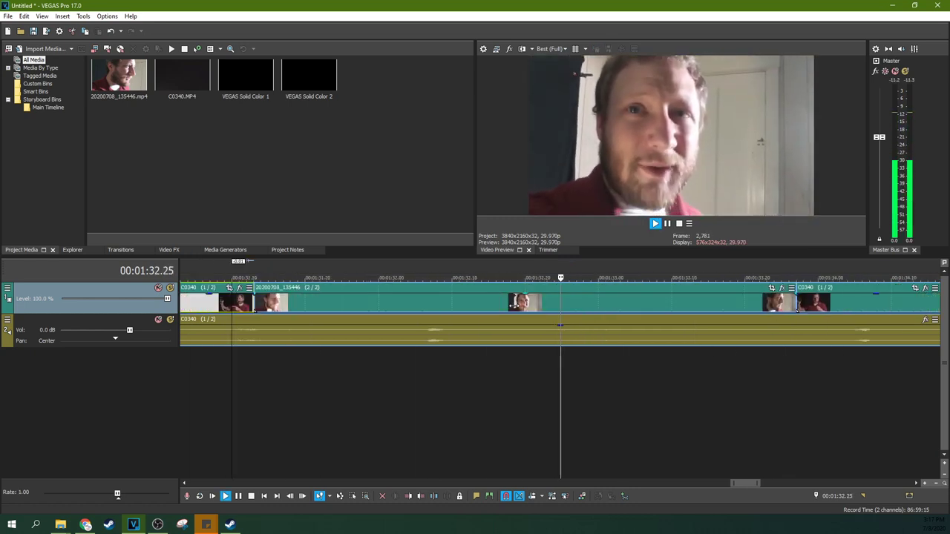
scroll(515, 305, "down", 2)
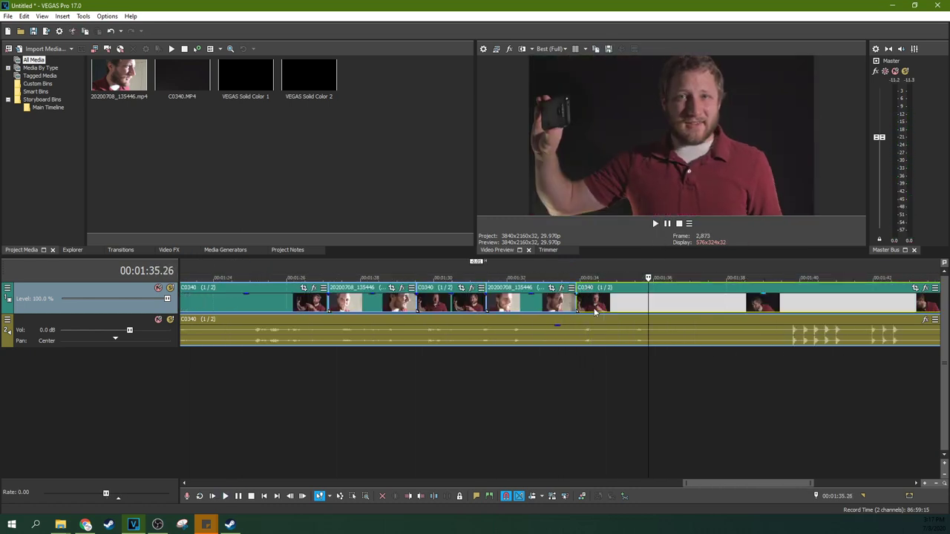
key("space")
left_click(553, 304)
scroll(522, 310, "down", 3)
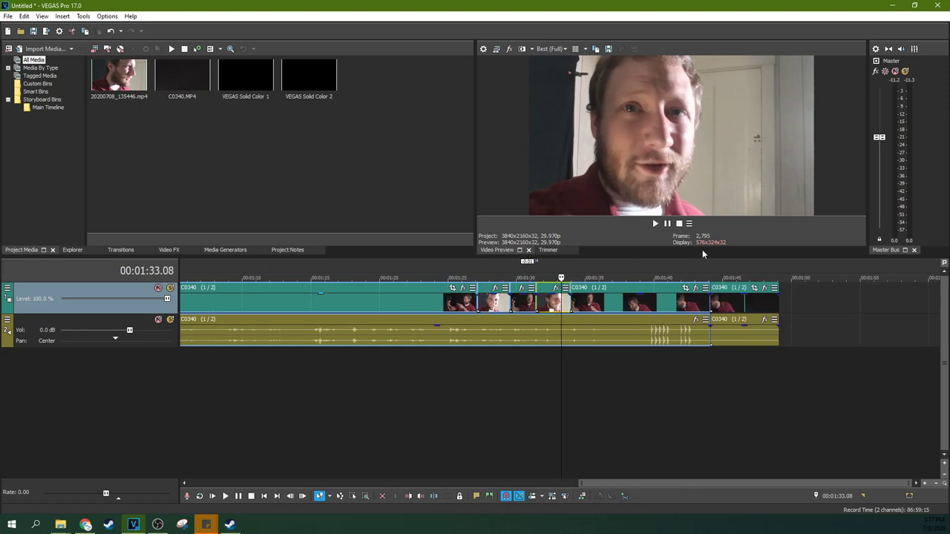
left_click(477, 304)
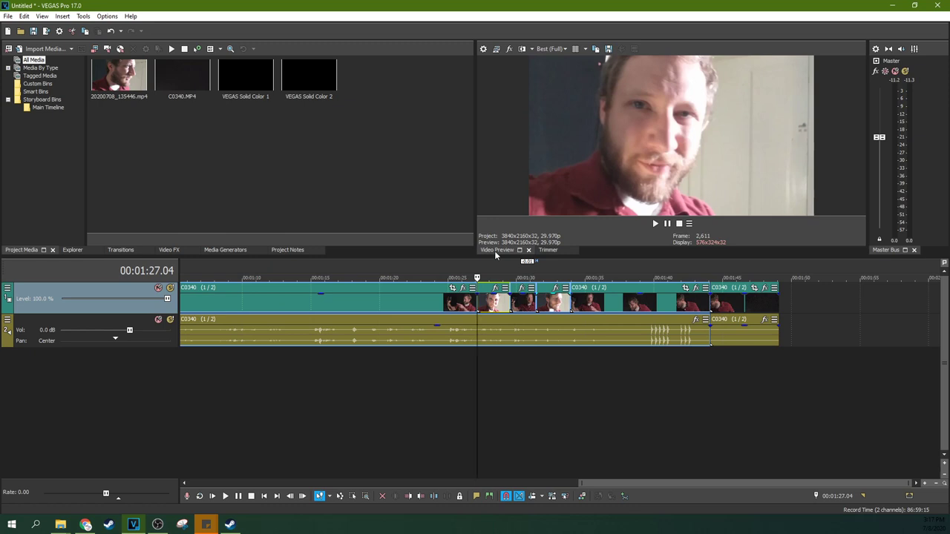
left_click(523, 297)
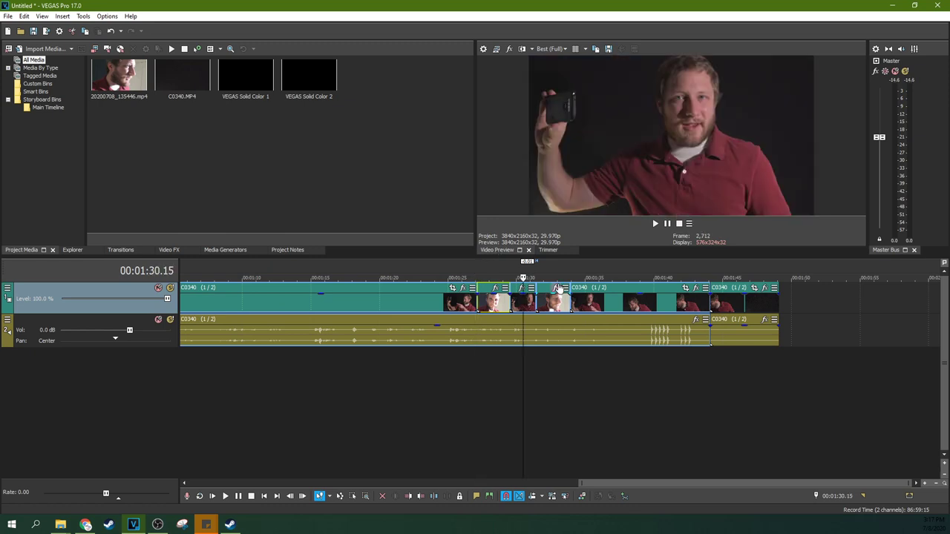